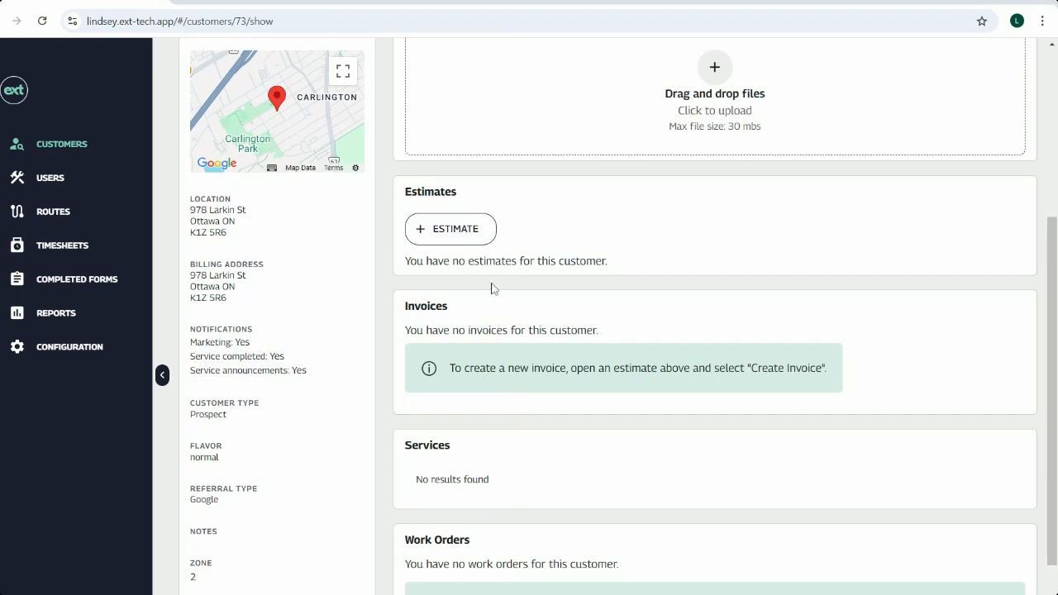
Step: Start a new estimate for the customer
scroll(657, 269, "up", 1)
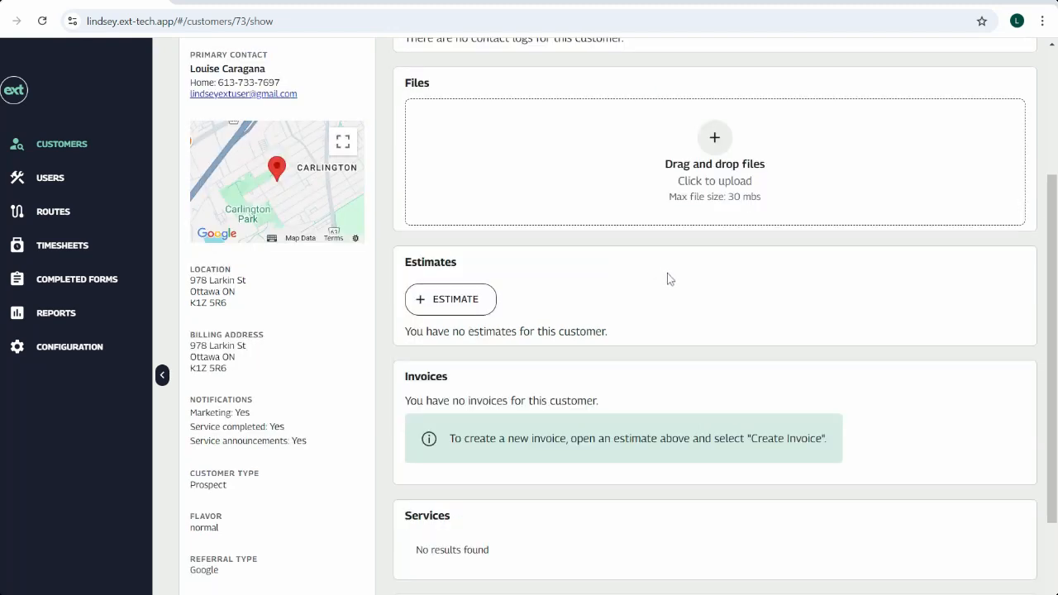
scroll(673, 288, "down", 1)
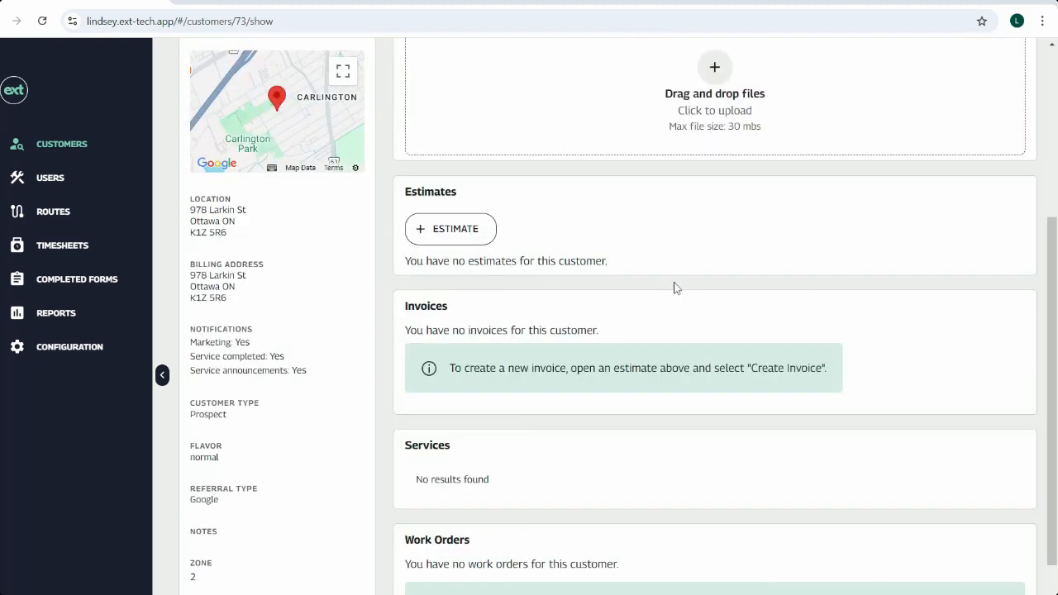
left_click(461, 232)
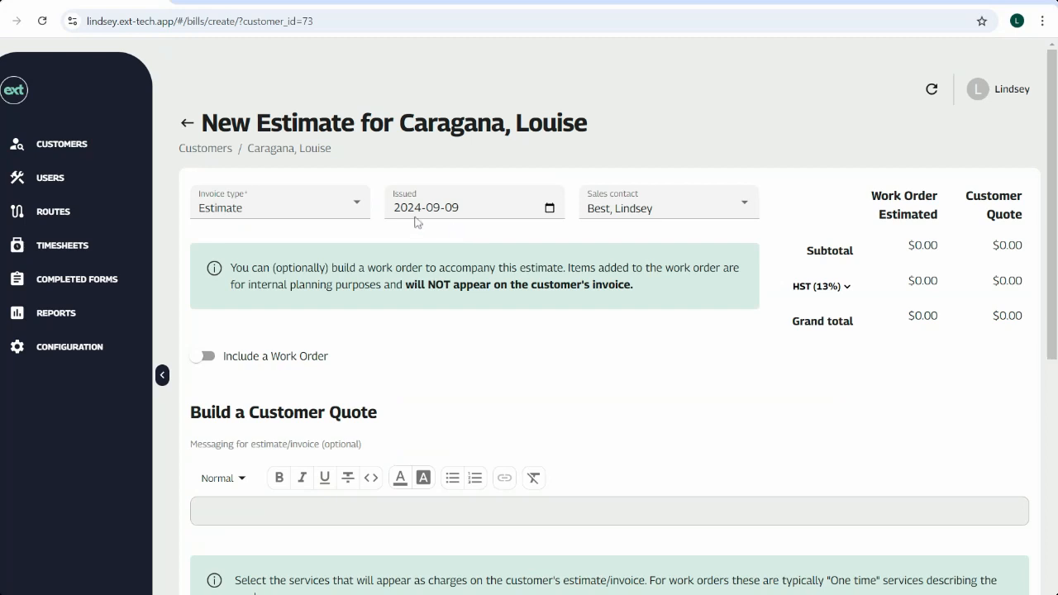
Step: Keep the invoice type as Estimate and enable the option to include a work order
left_click(358, 203)
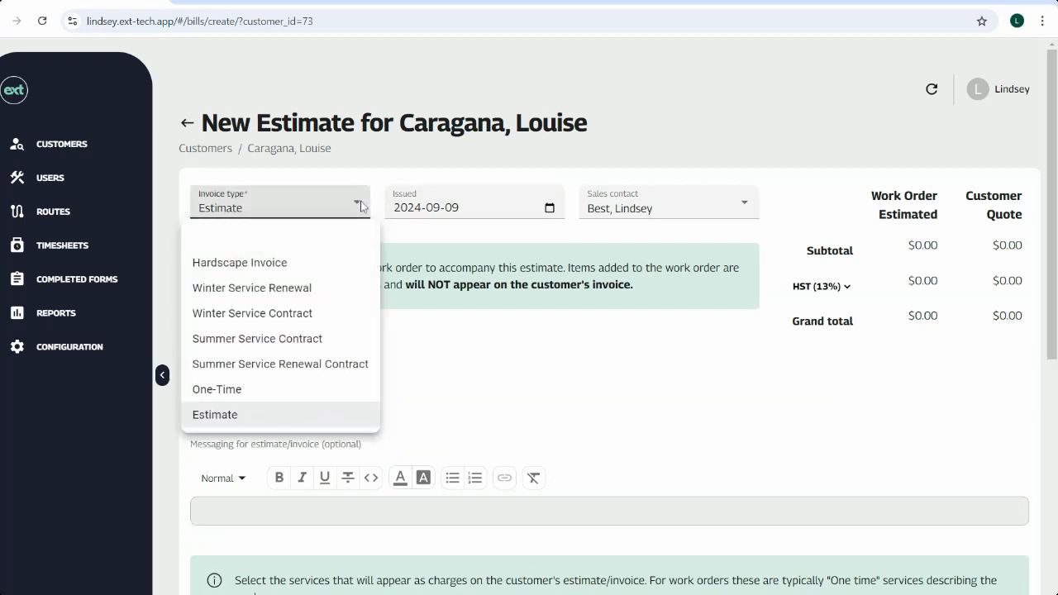
left_click(361, 206)
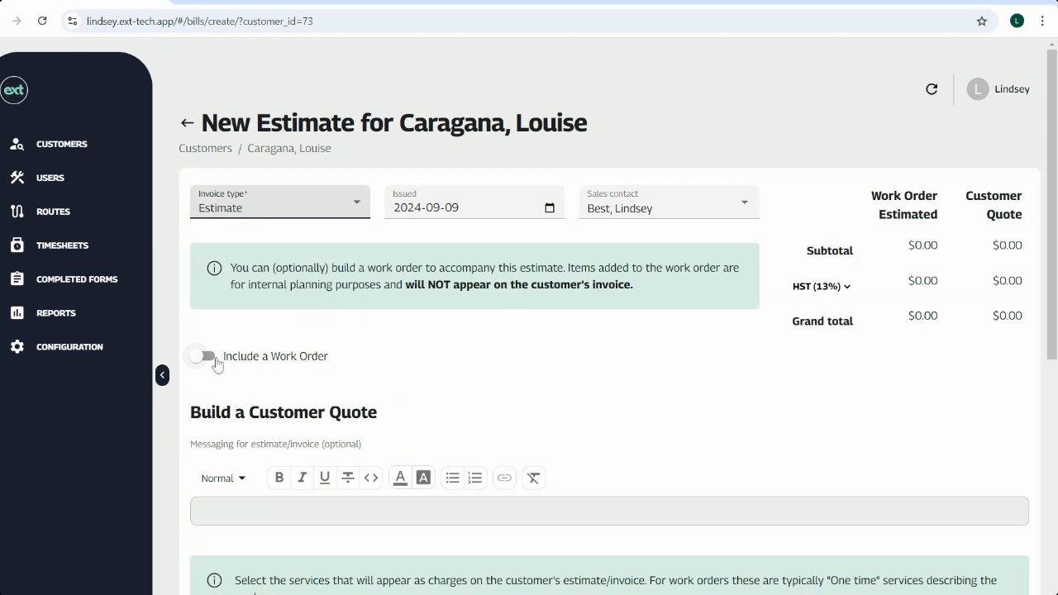
left_click(216, 364)
scroll(633, 333, "down", 1)
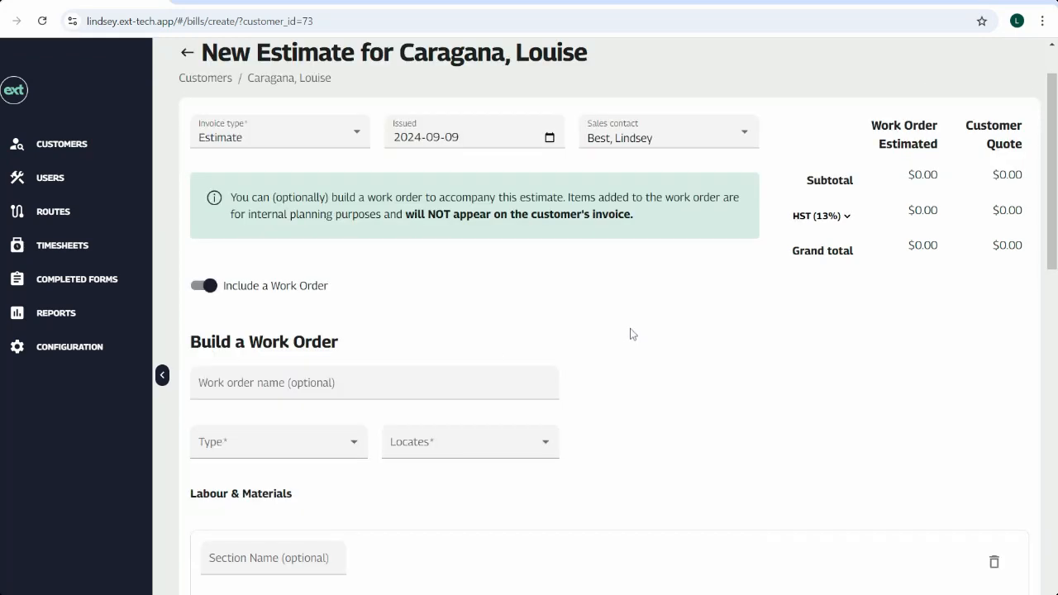
Step: Name the work order with the customer's first name followed by Sod Estimate
scroll(633, 334, "down", 1)
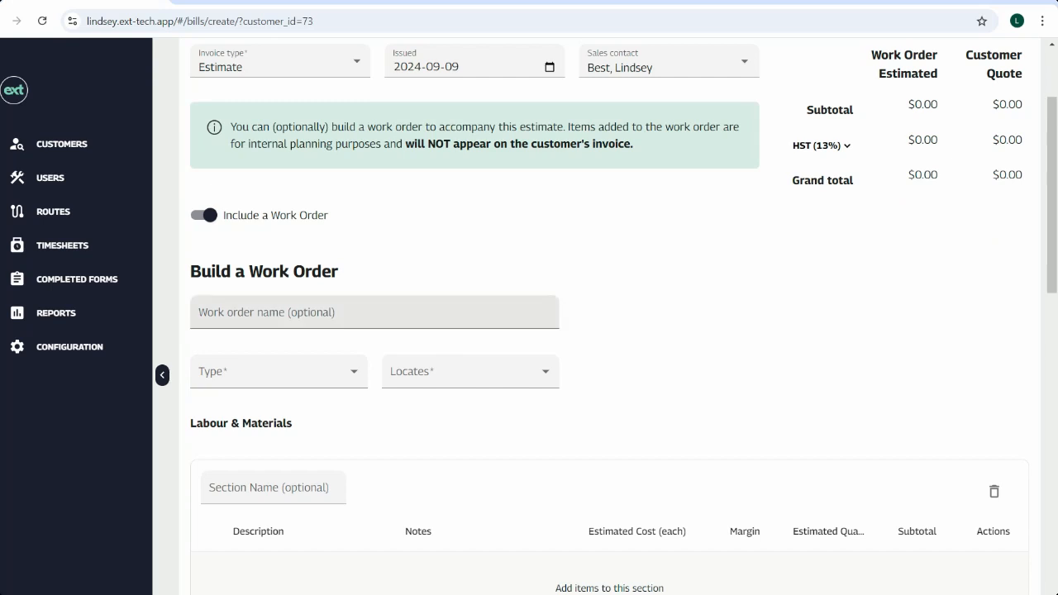
scroll(542, 331, "down", 2)
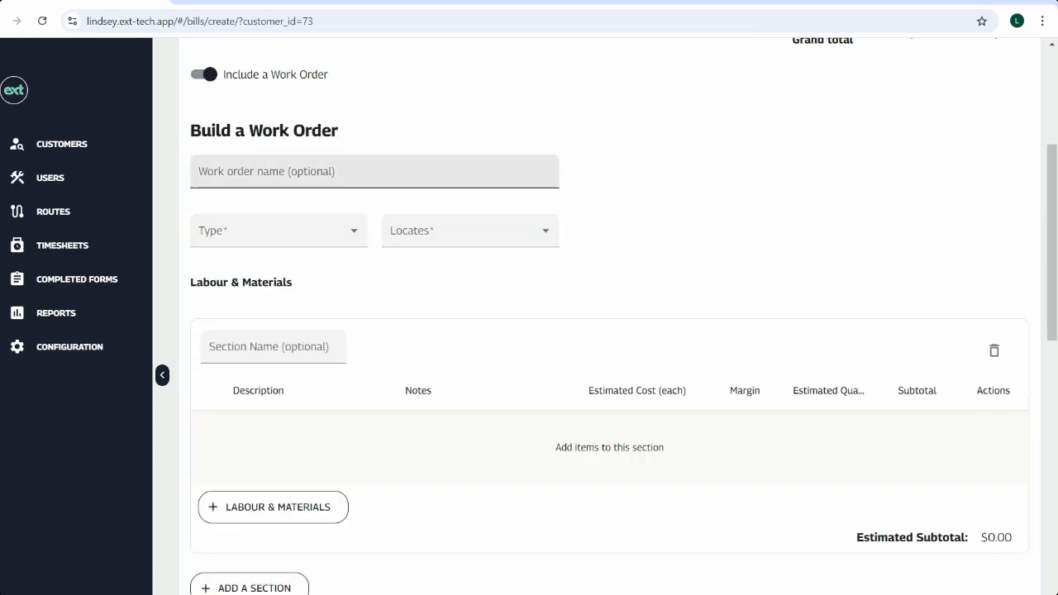
left_click(367, 174)
left_click(364, 220)
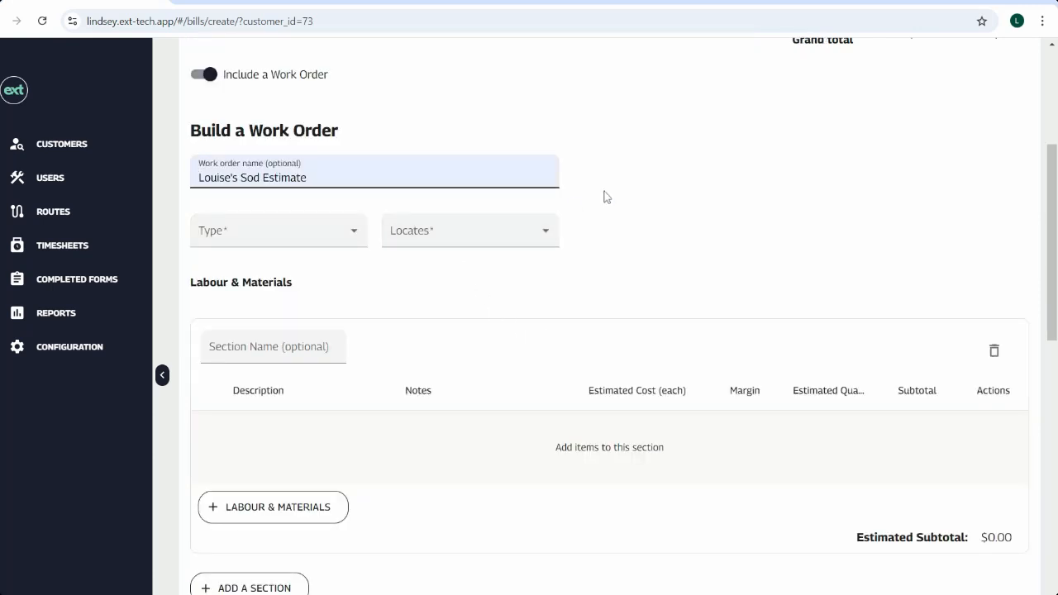
Step: Set the work order type to Sod and the locates status to Required
left_click(347, 240)
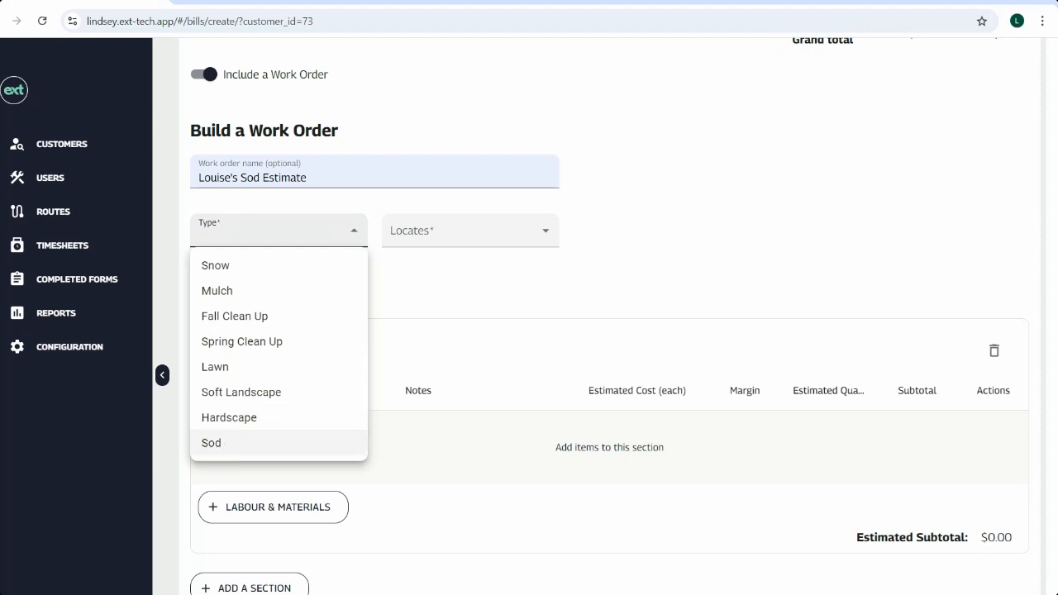
left_click(227, 446)
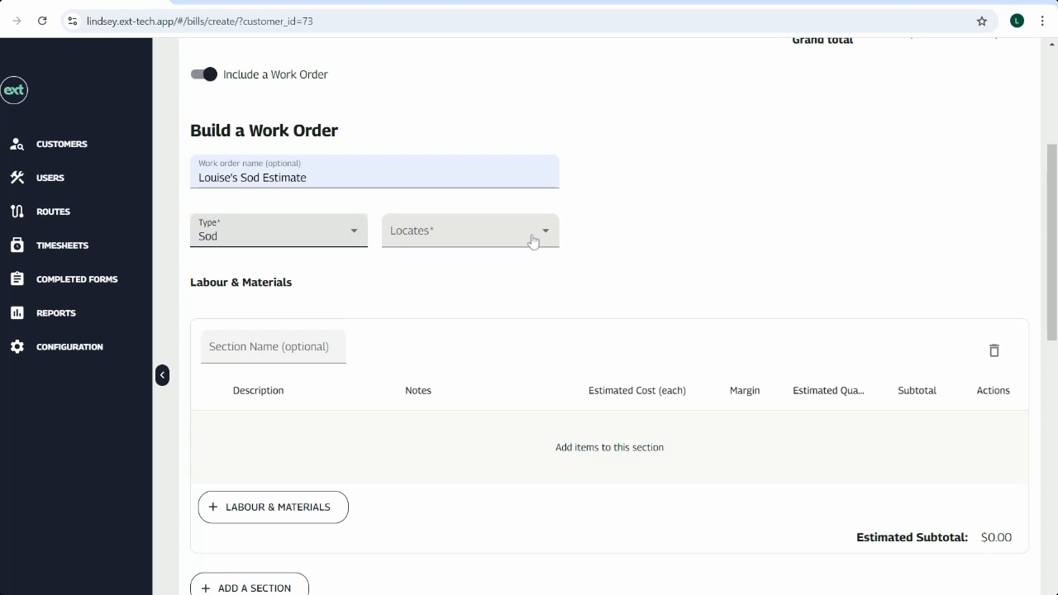
left_click(533, 240)
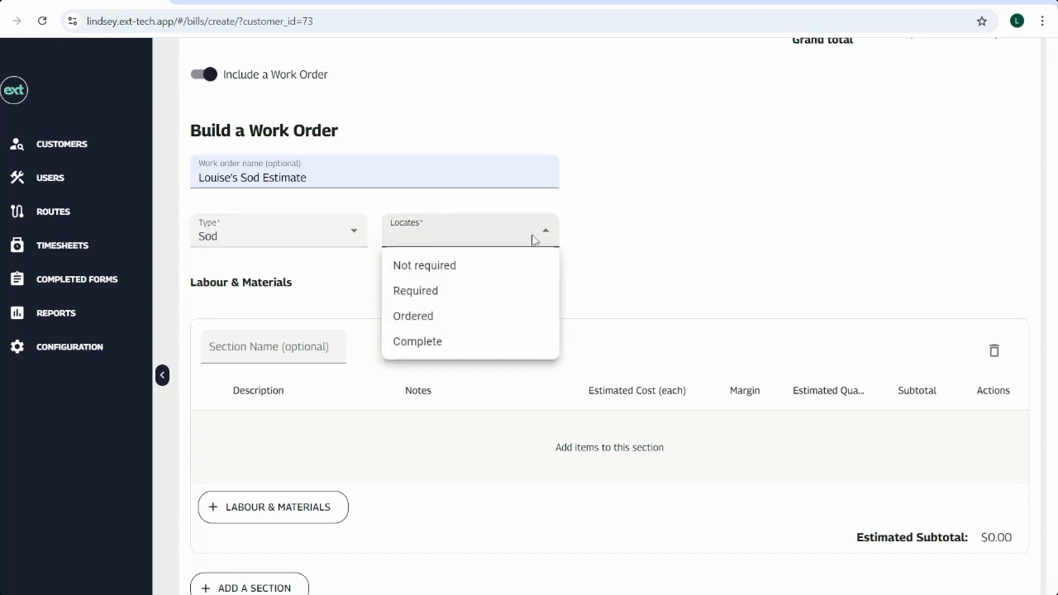
left_click(442, 295)
Step: Name the labour and materials section 1. Sod Install
scroll(443, 297, "down", 1)
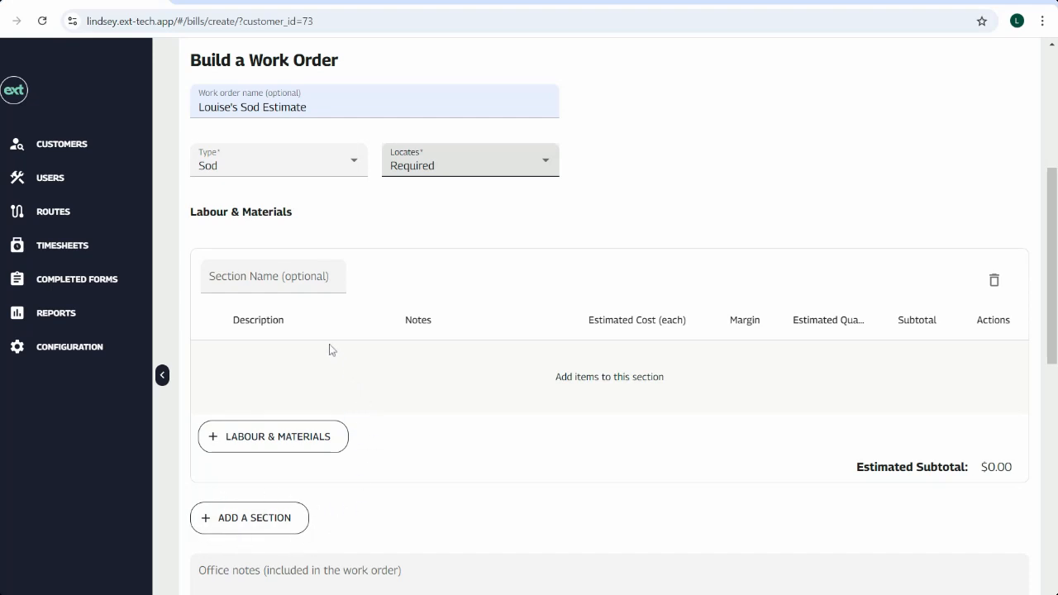
left_click(296, 276)
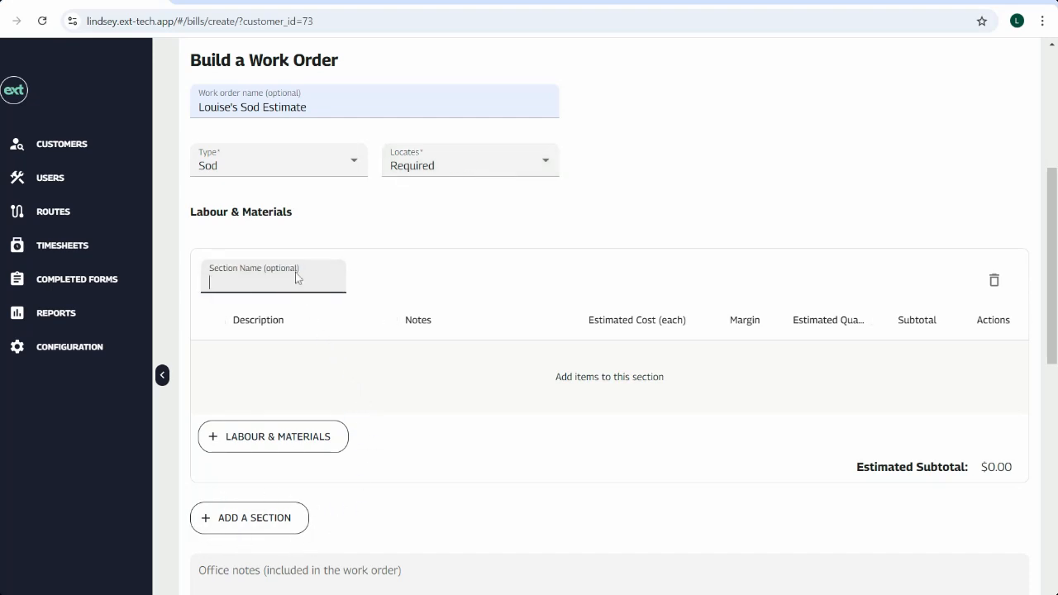
type("1. Sod Install")
Step: Open the labour and materials picker and select Sod Delivery and Company Delivery from the Delivery category
scroll(436, 364, "down", 1)
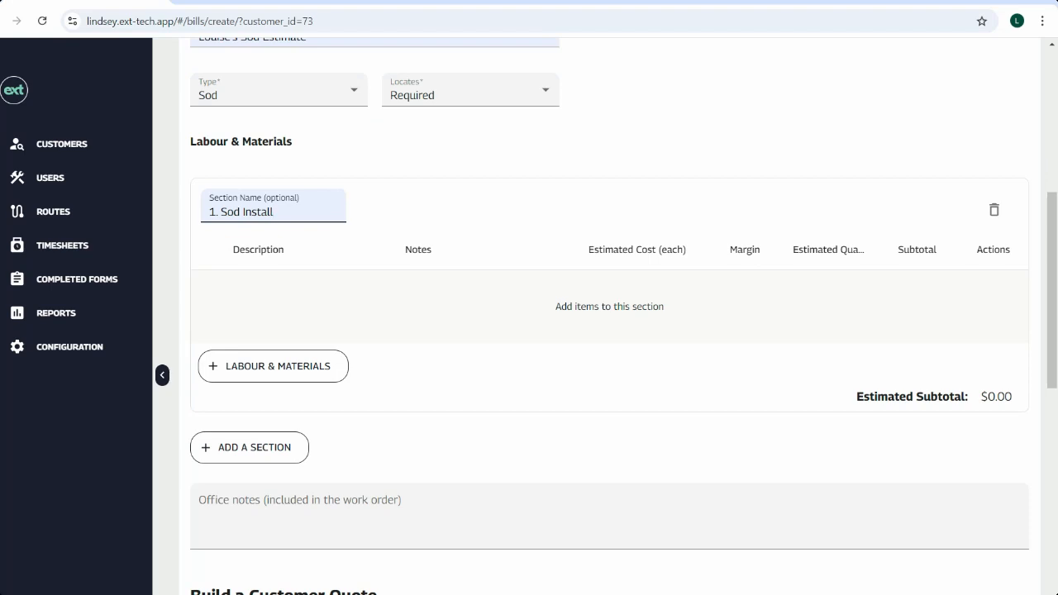
left_click(316, 371)
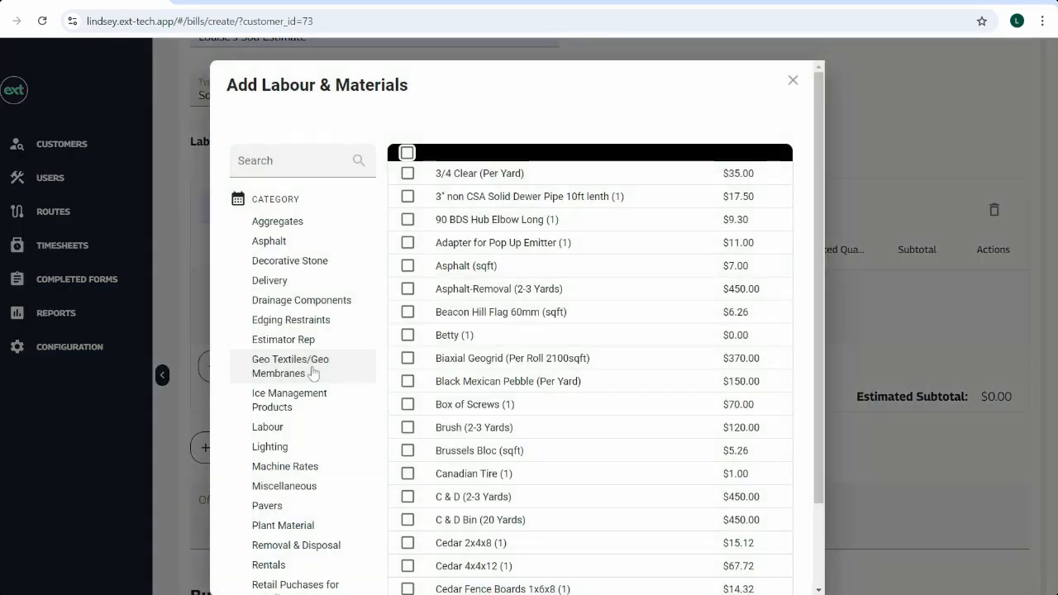
scroll(515, 309, "down", 2)
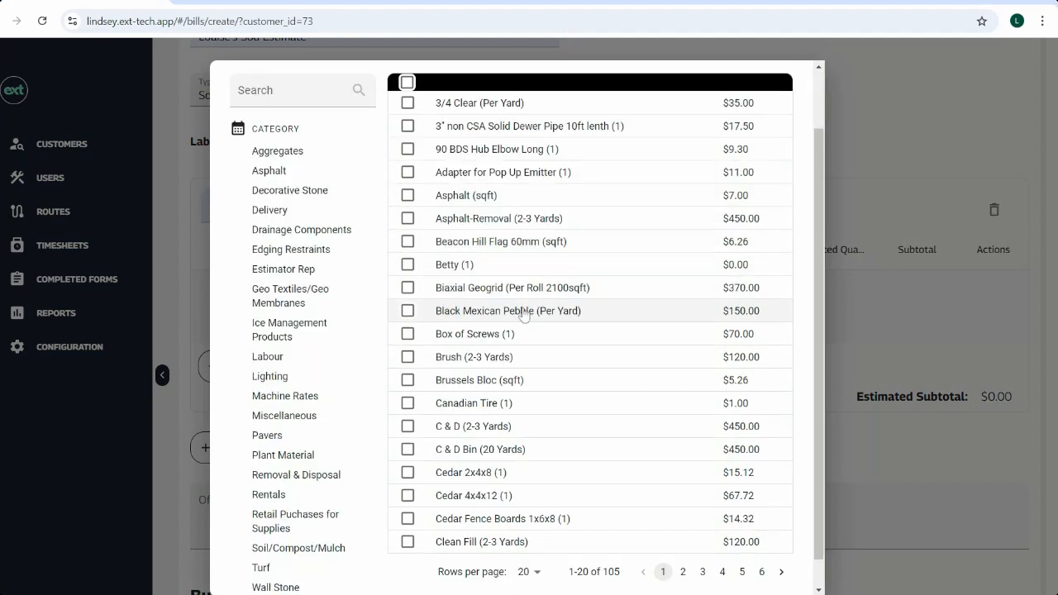
scroll(523, 323, "up", 2)
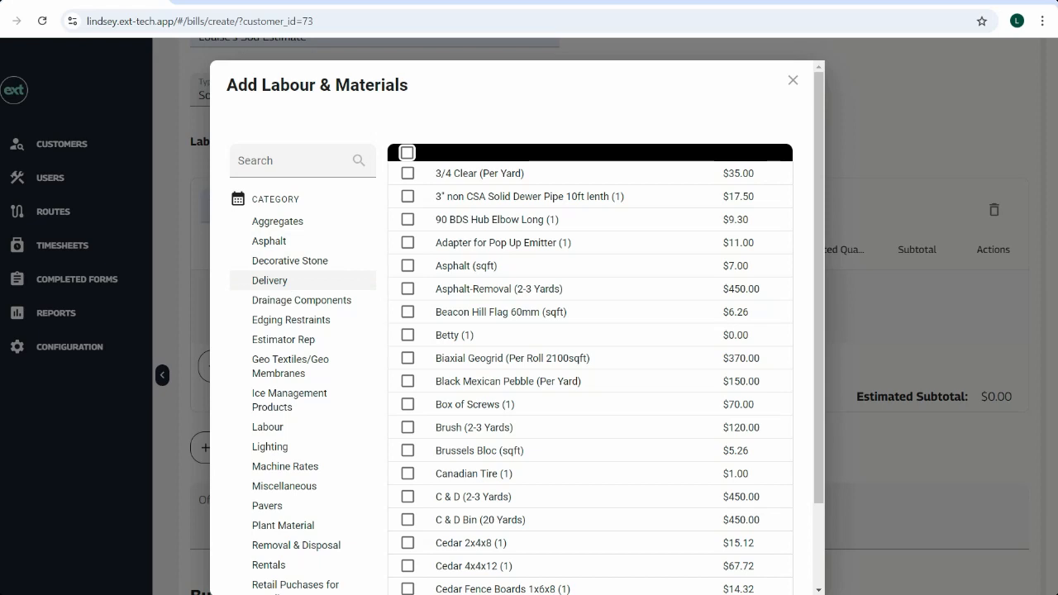
left_click(279, 288)
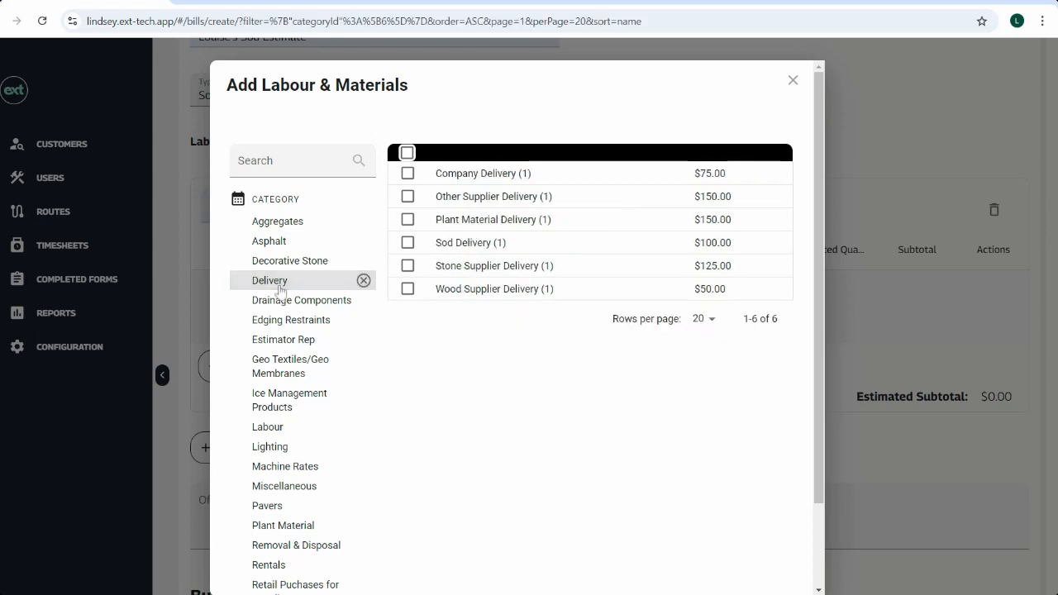
left_click(407, 243)
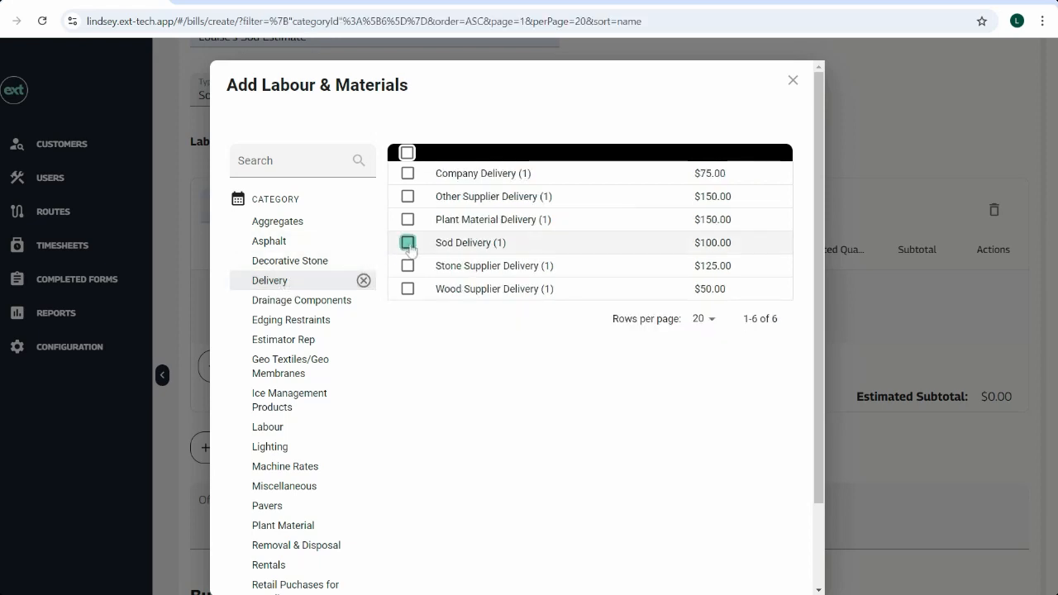
left_click(407, 174)
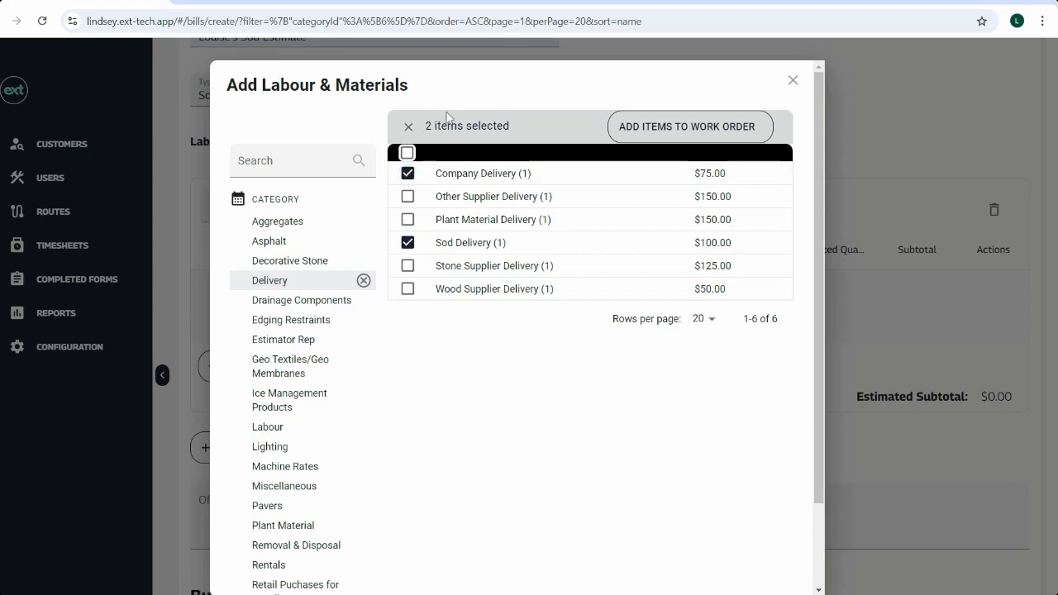
Step: Select the estimator rep entry from Estimator Rep and Sod (sqft) from the Turf category
left_click(306, 341)
left_click(408, 198)
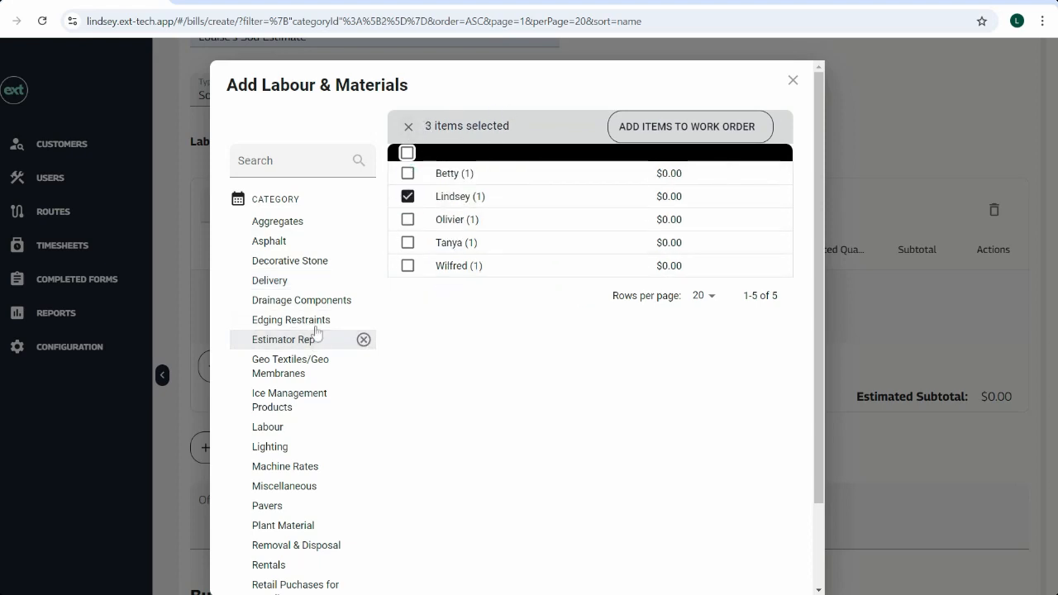
scroll(305, 372, "down", 1)
scroll(305, 373, "down", 1)
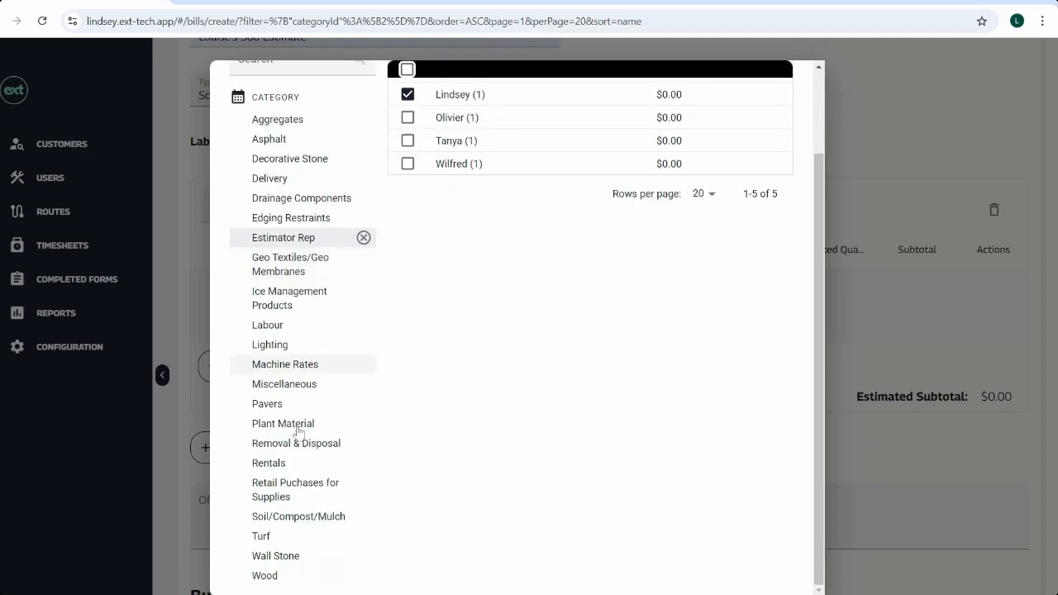
left_click(273, 536)
scroll(451, 263, "up", 1)
left_click(408, 165)
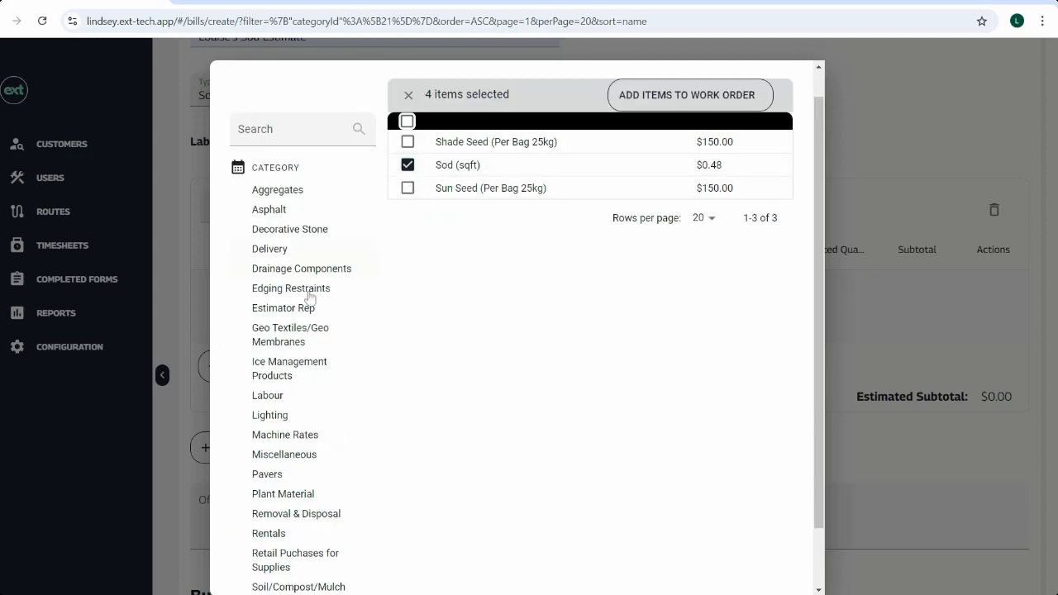
Step: Select Topsoil (Per Yard - min 2 yards or 30$) from the Soil/Compost/Mulch category
scroll(301, 317, "down", 1)
left_click(300, 516)
scroll(465, 300, "up", 1)
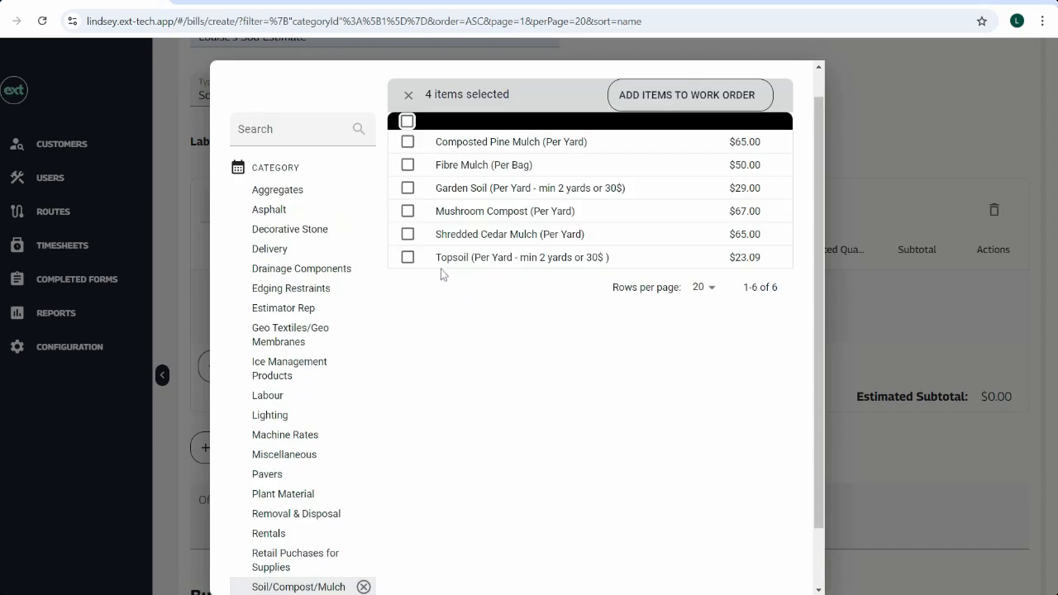
left_click(408, 257)
Step: Select Clean Fill (2-3 Yards) from Removal & Disposal and add all selected items to the work order
scroll(283, 373, "down", 1)
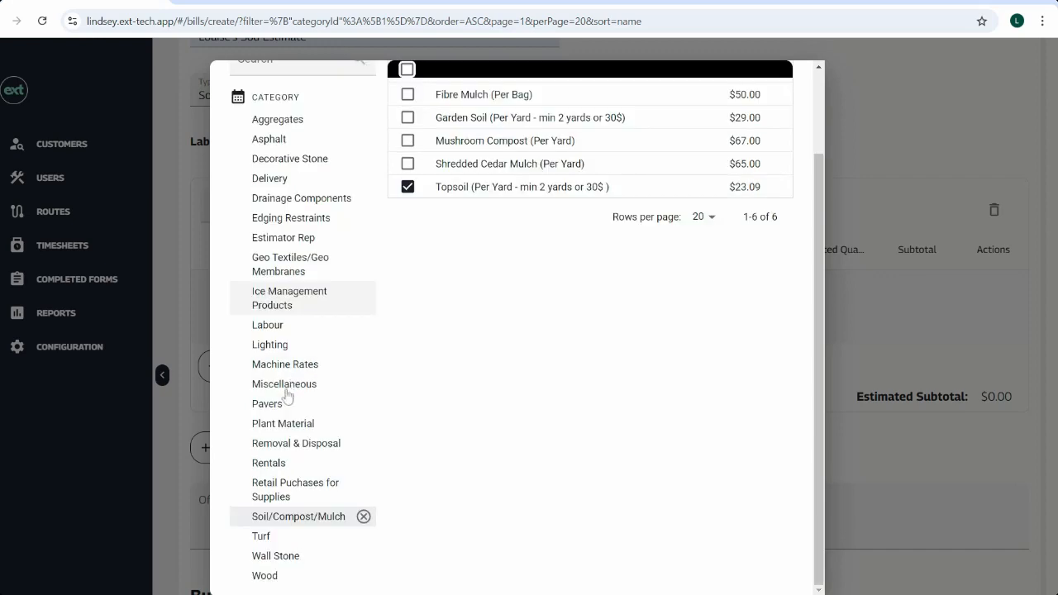
left_click(277, 447)
scroll(444, 273, "up", 1)
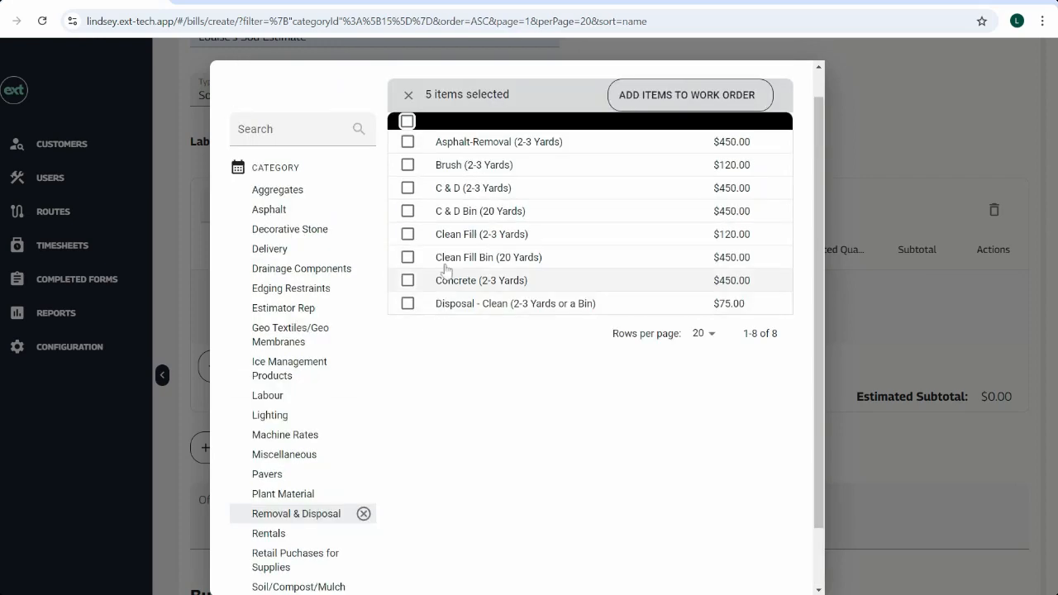
left_click(408, 234)
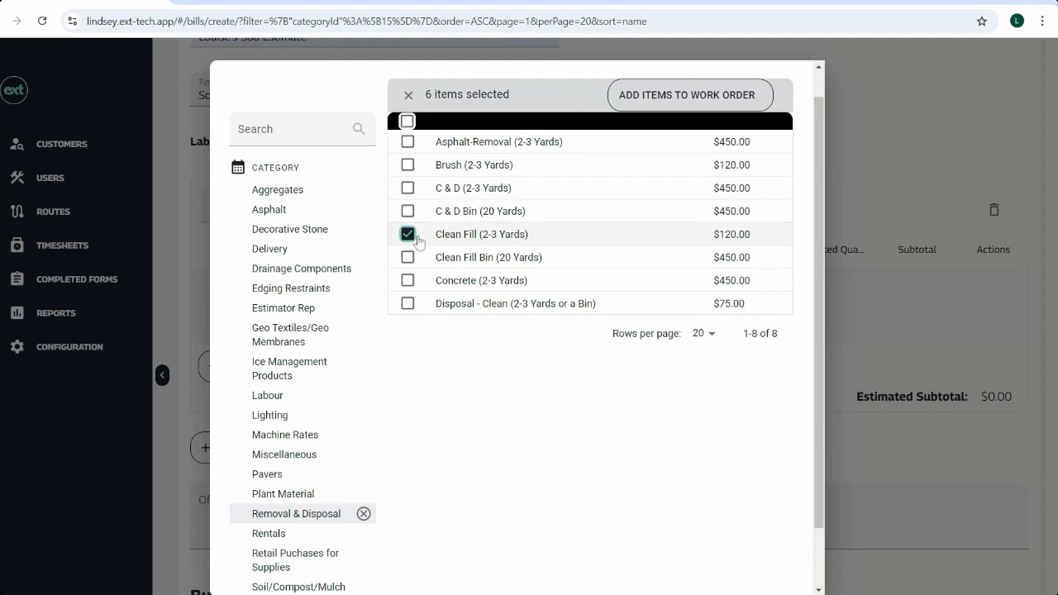
left_click(686, 95)
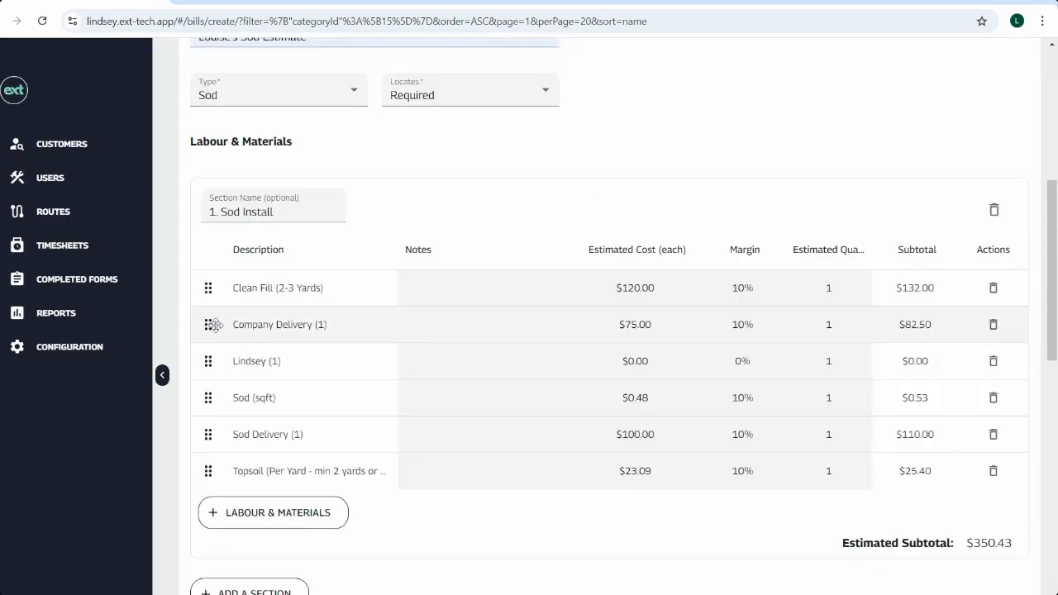
Step: Move the estimator rep line to the top of the section
left_click_drag(207, 323, 209, 324)
scroll(380, 357, "down", 1)
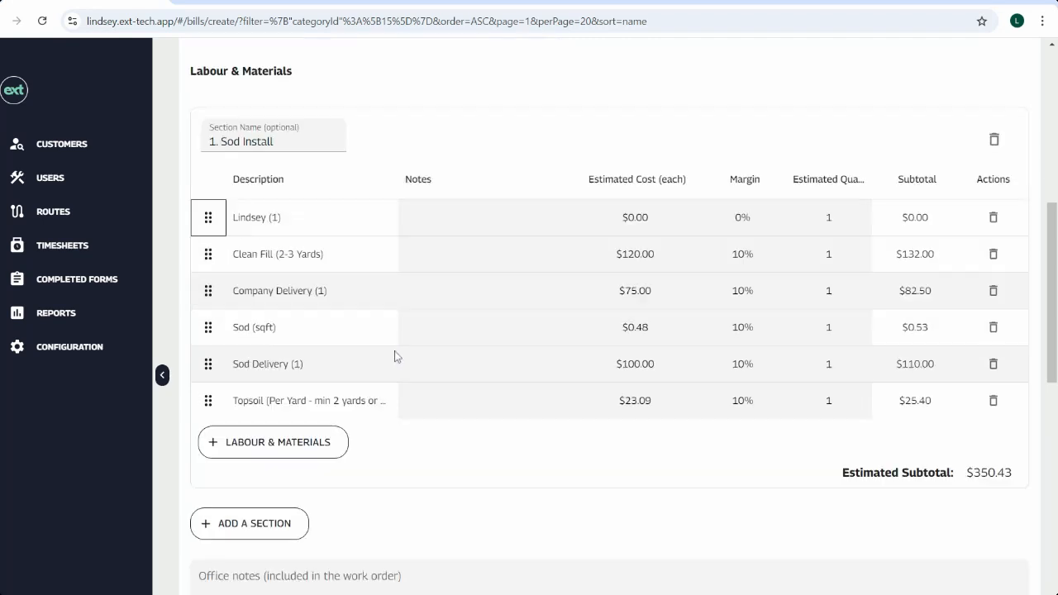
left_click(316, 454)
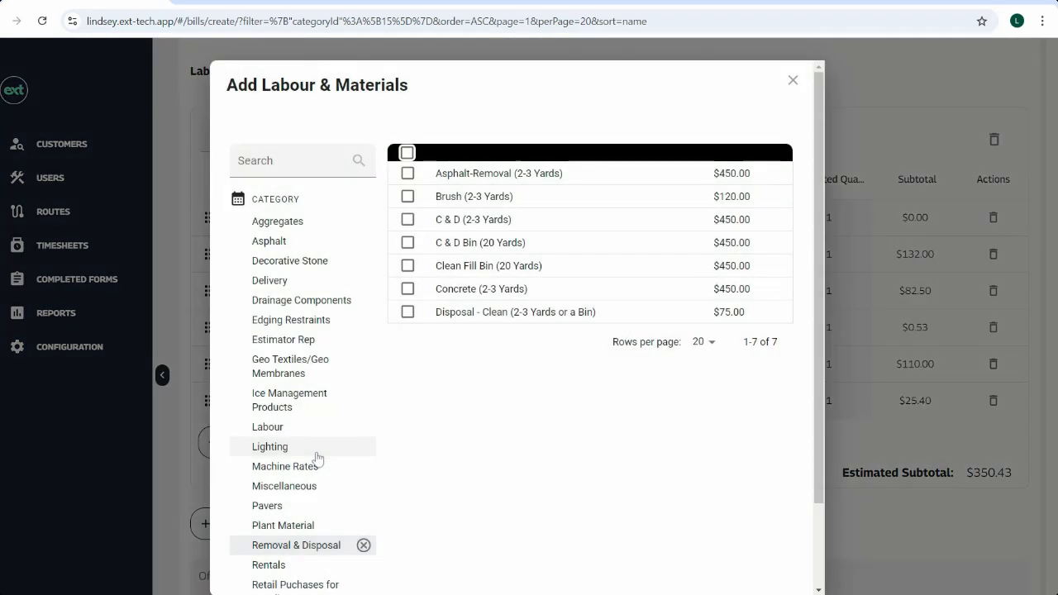
left_click(792, 81)
Step: Set the Sod (sqft) quantity to 1,000 and the Topsoil quantity to 3
scroll(609, 268, "down", 1)
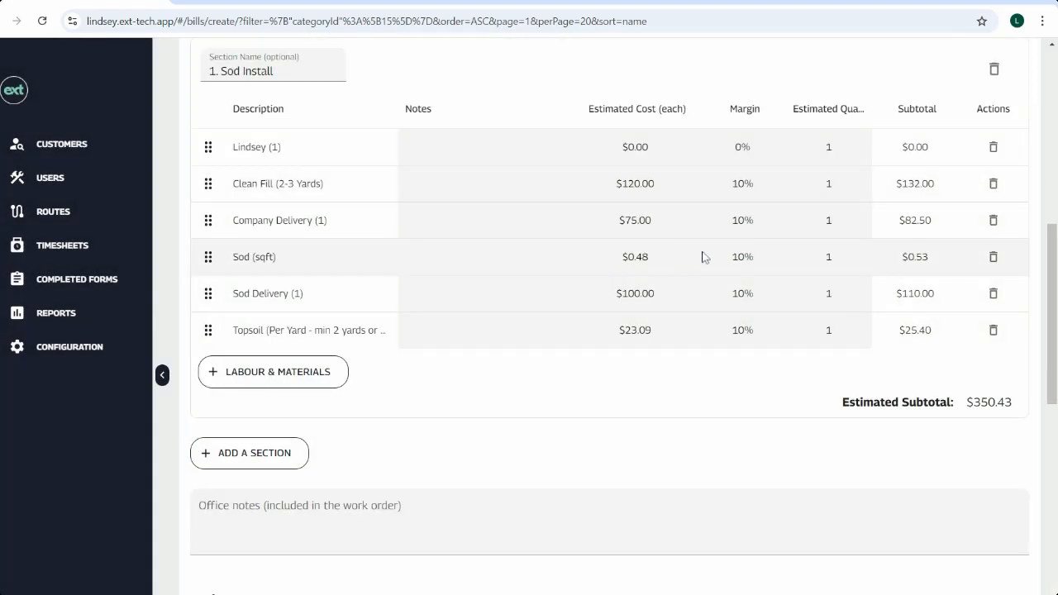
left_click(828, 256)
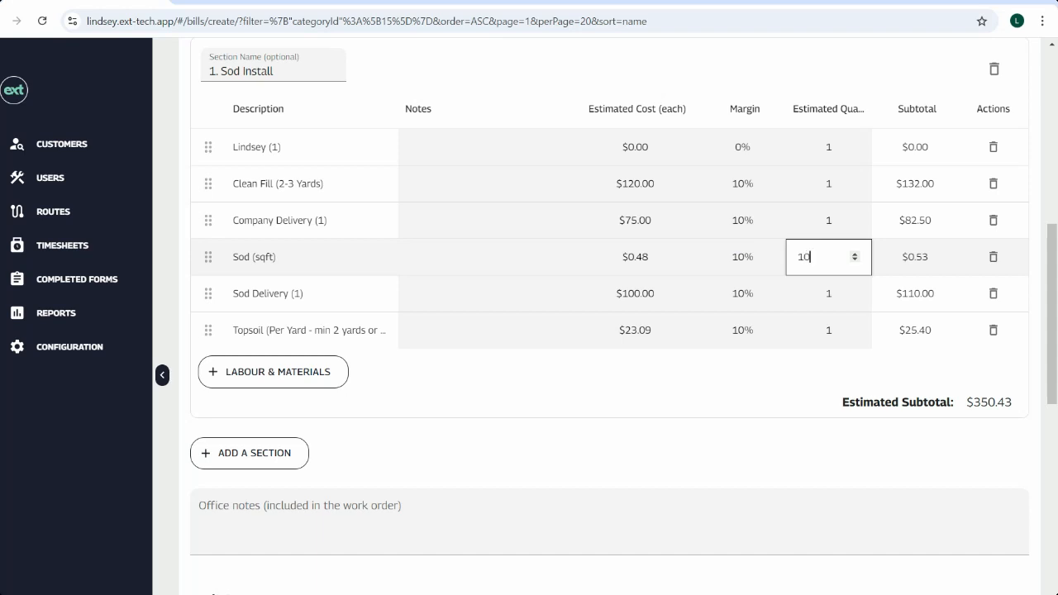
left_click(816, 385)
left_click(828, 329)
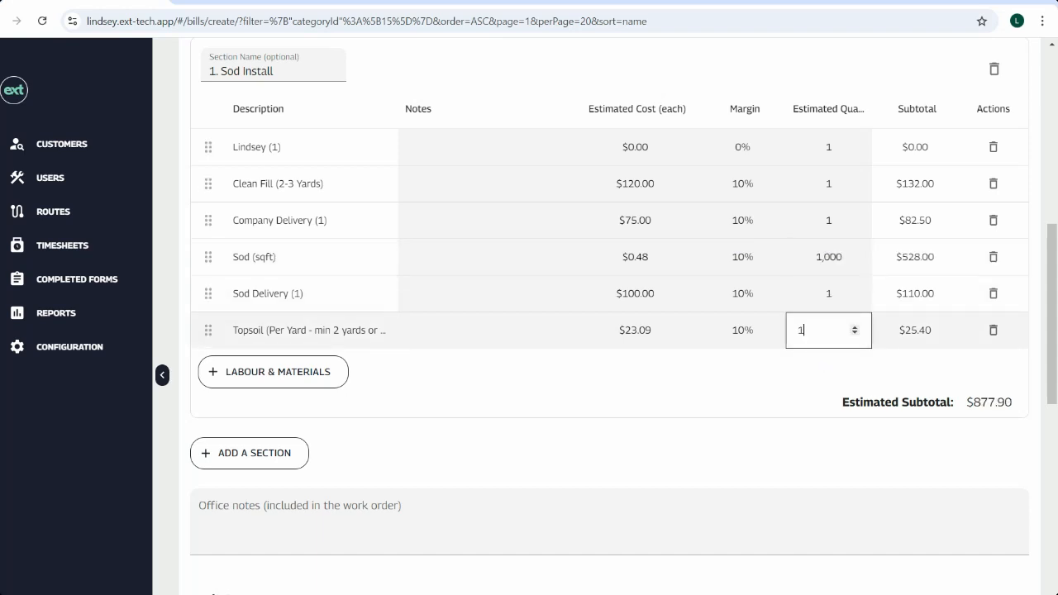
type("3")
left_click(787, 379)
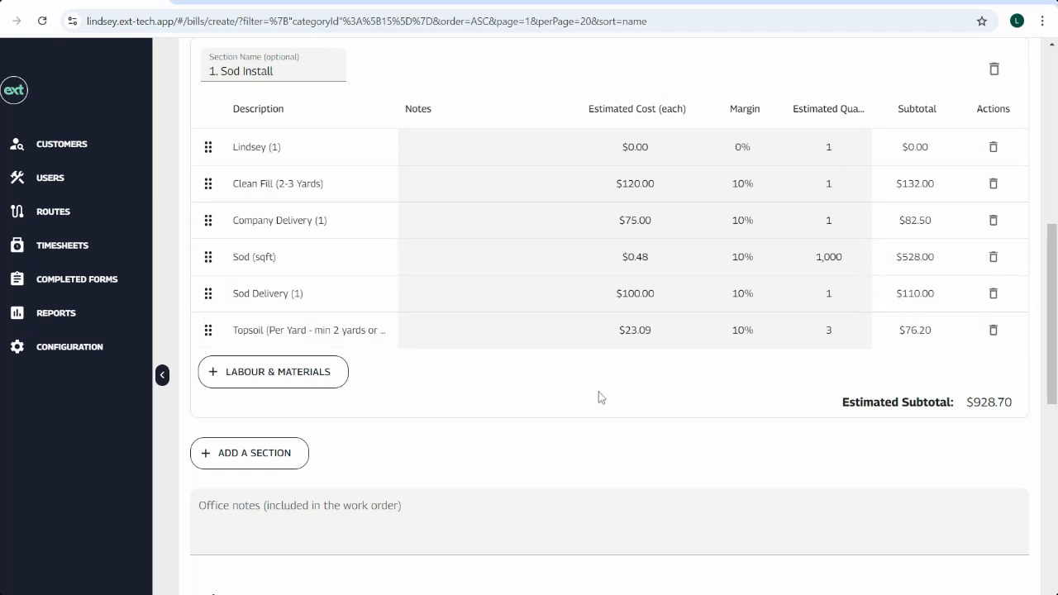
Step: Add Soft Landscape Hourly (Per Person Hour) from the Labour category to the work order and set its quantity to 50
left_click(326, 378)
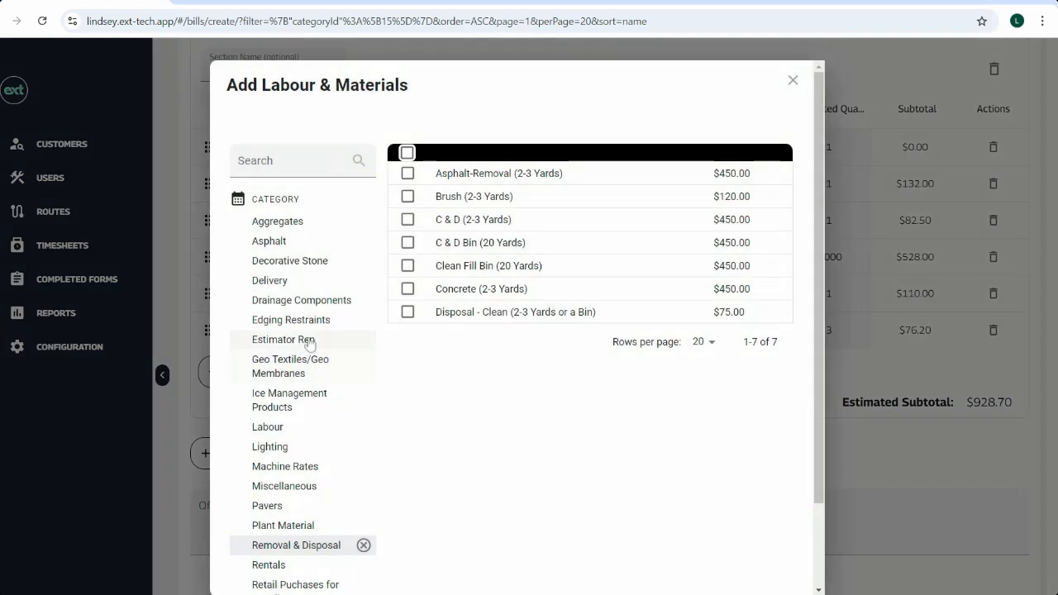
left_click(279, 426)
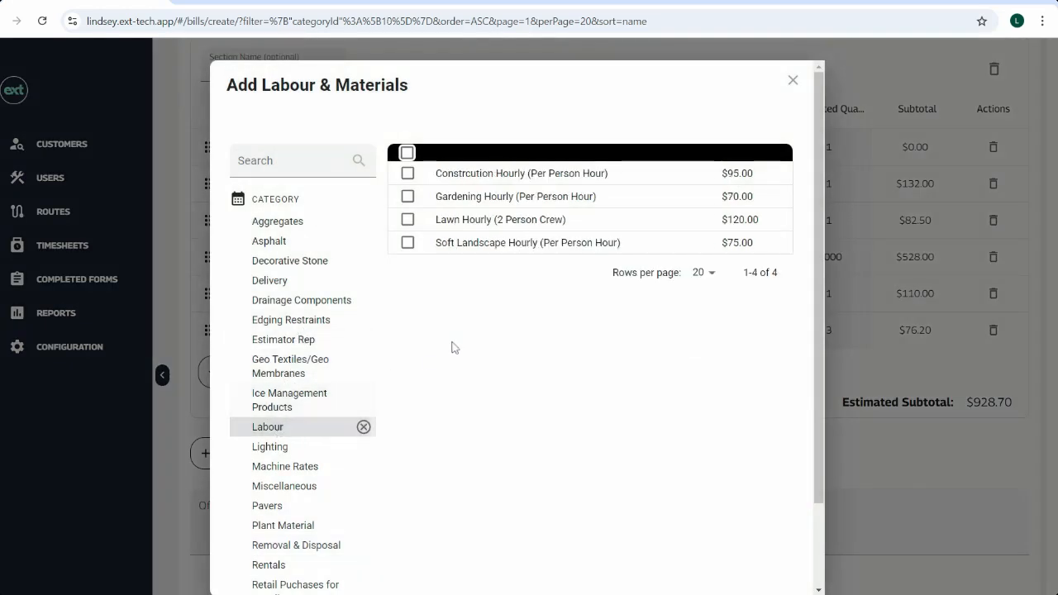
left_click(408, 242)
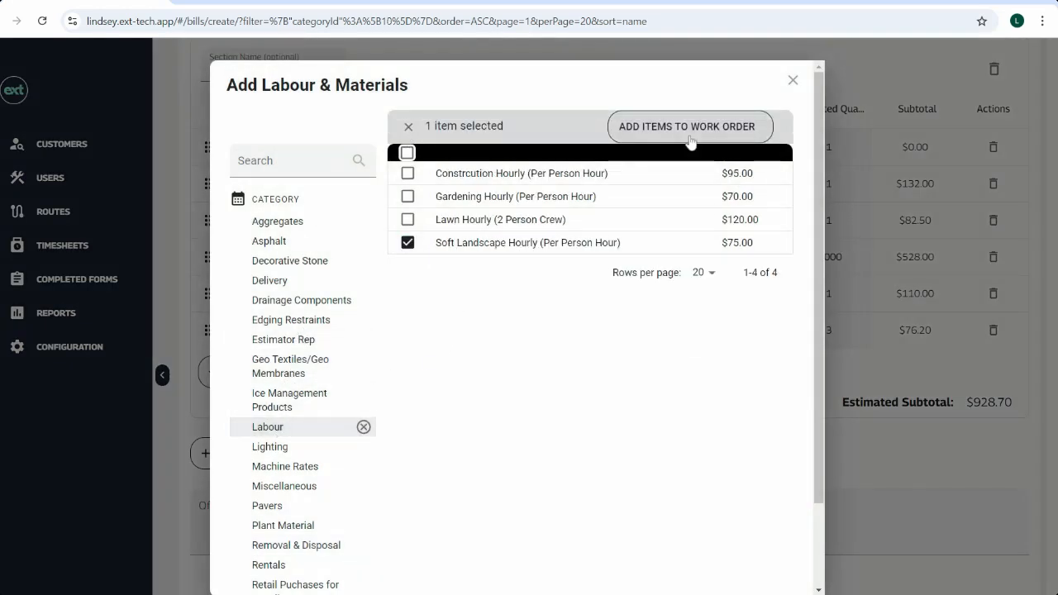
left_click(689, 128)
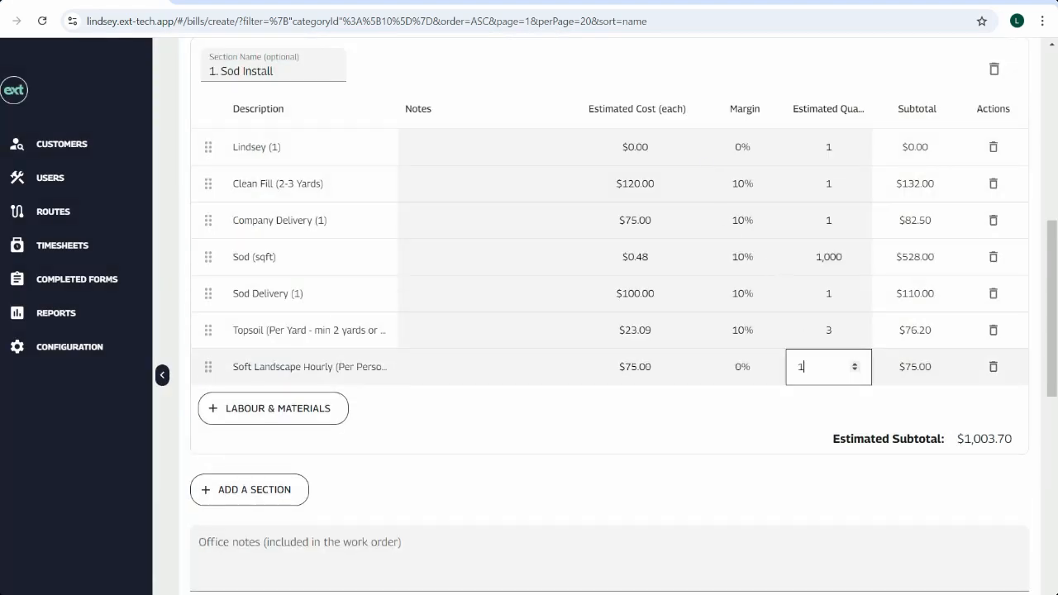
type("50")
left_click(818, 476)
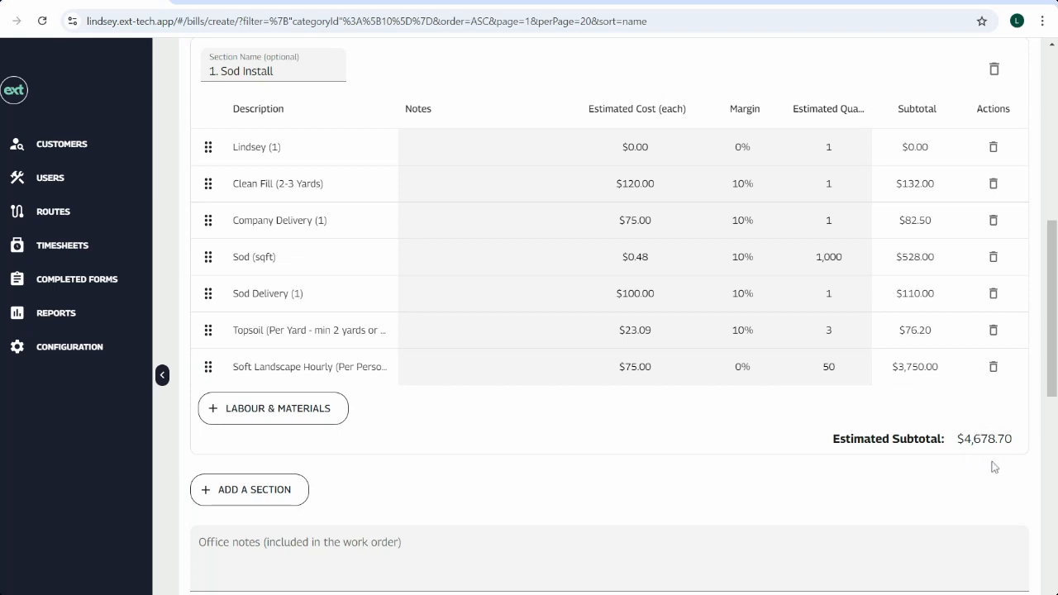
Step: Enter the office note "1. Sod Install - remove existing turf area and replace with new sod"
scroll(761, 475, "down", 1)
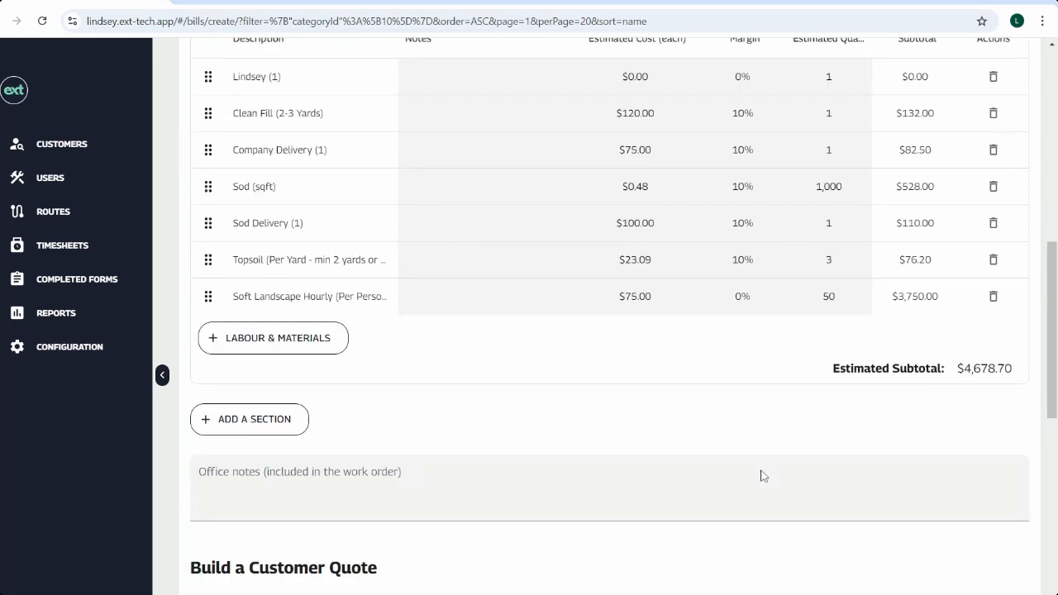
left_click(199, 477)
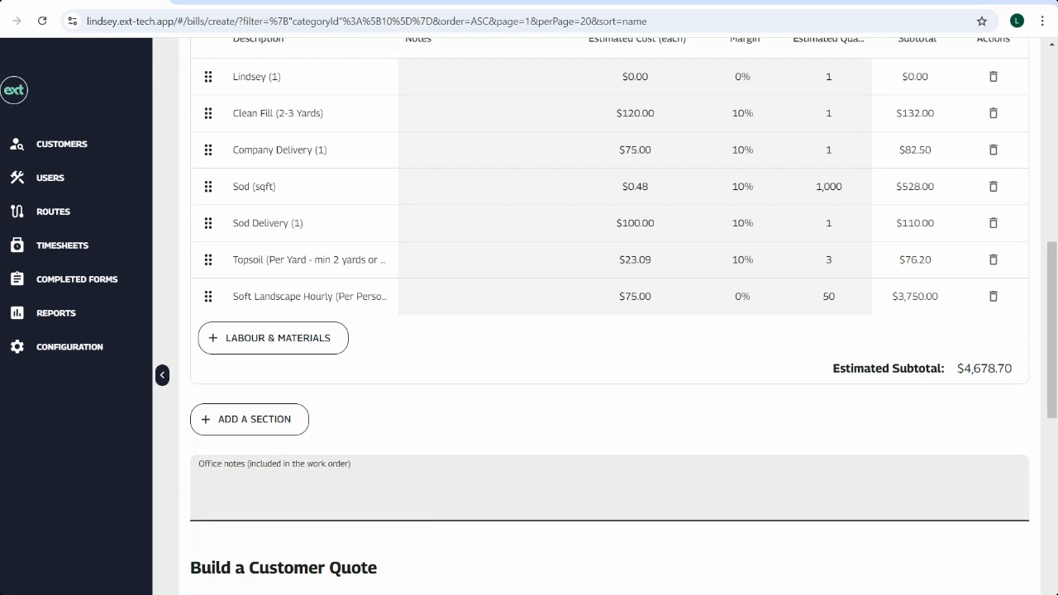
type("1. Sod Install - remove existi")
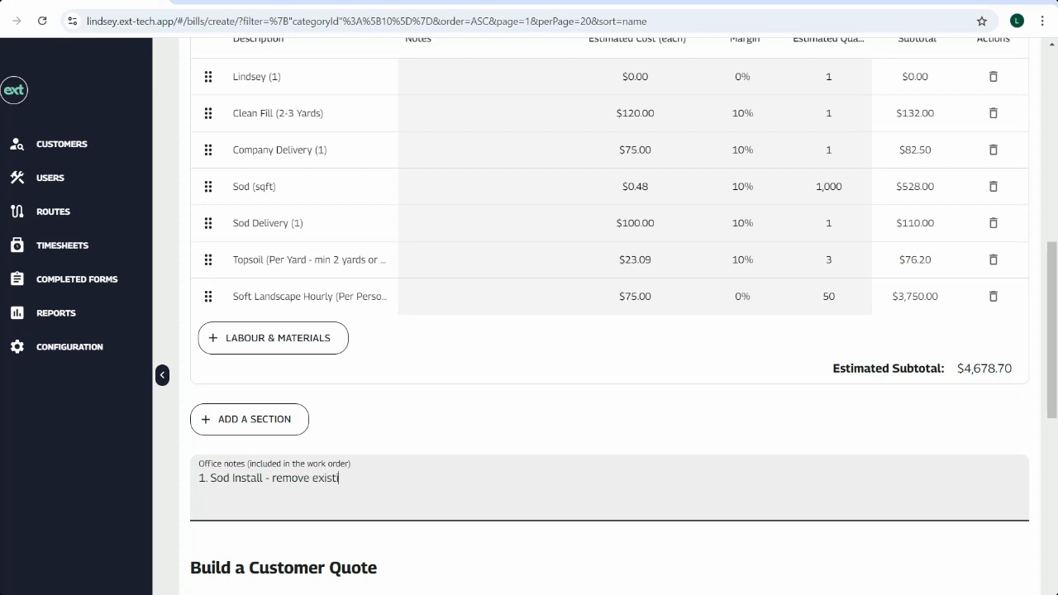
type("ng turf area and repla")
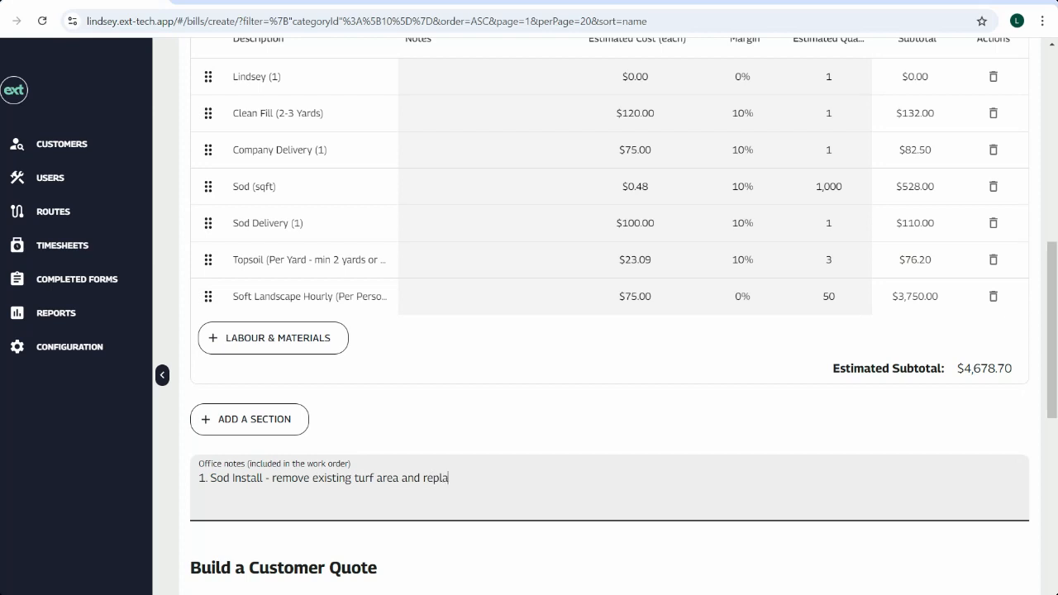
type("ce with new sod")
left_click(411, 544)
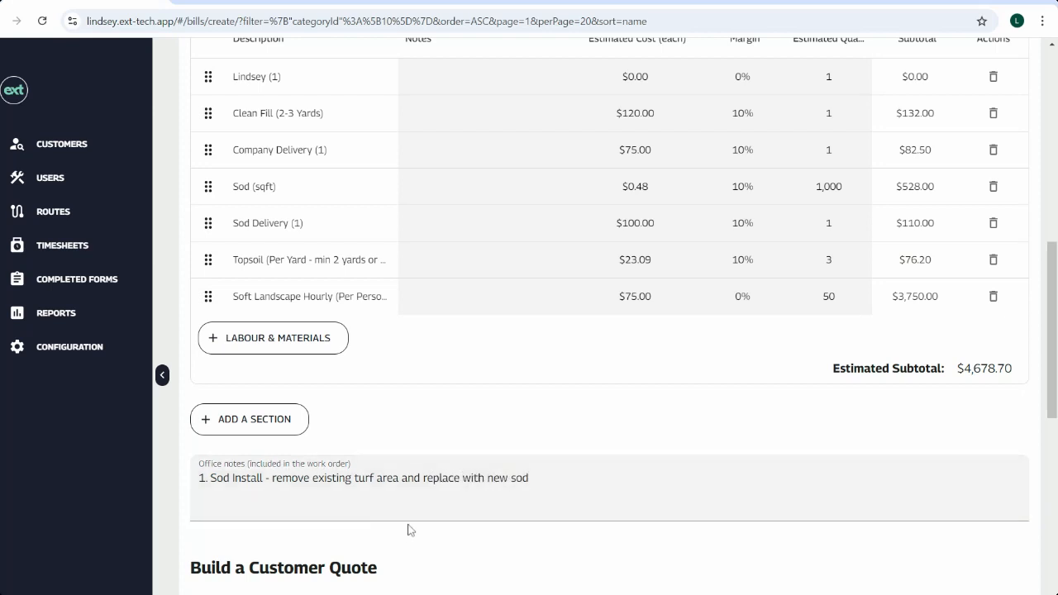
Step: Add the 3_Sod Installation service to the customer quote
scroll(430, 495, "down", 6)
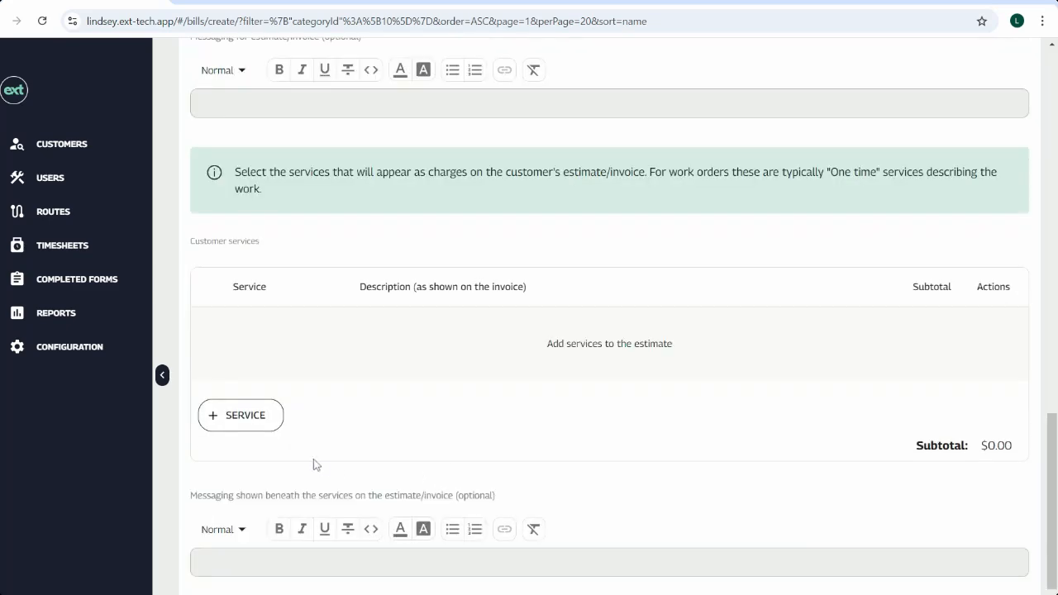
left_click(271, 418)
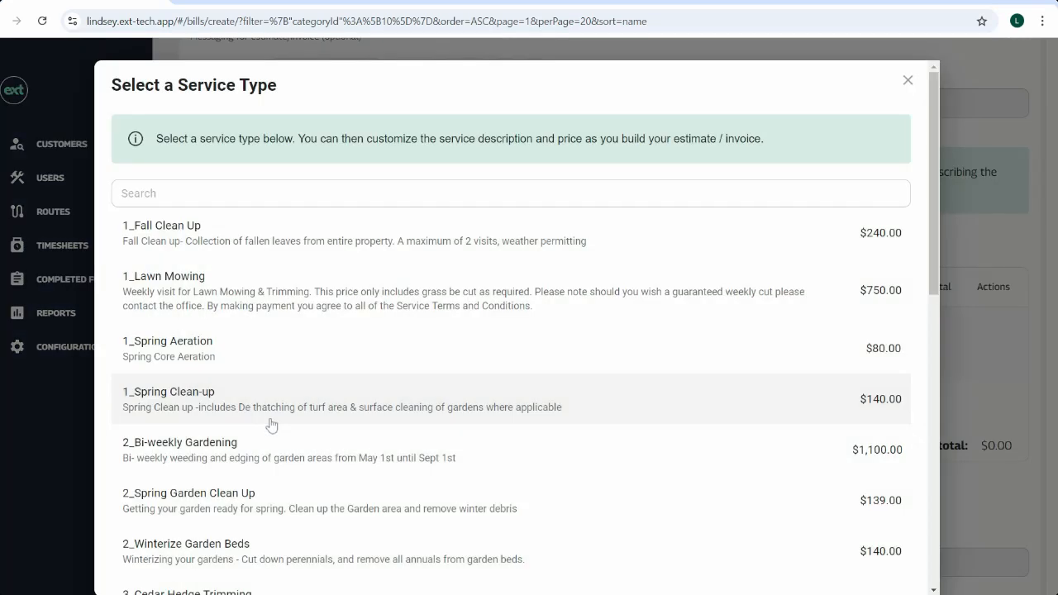
scroll(271, 425, "down", 3)
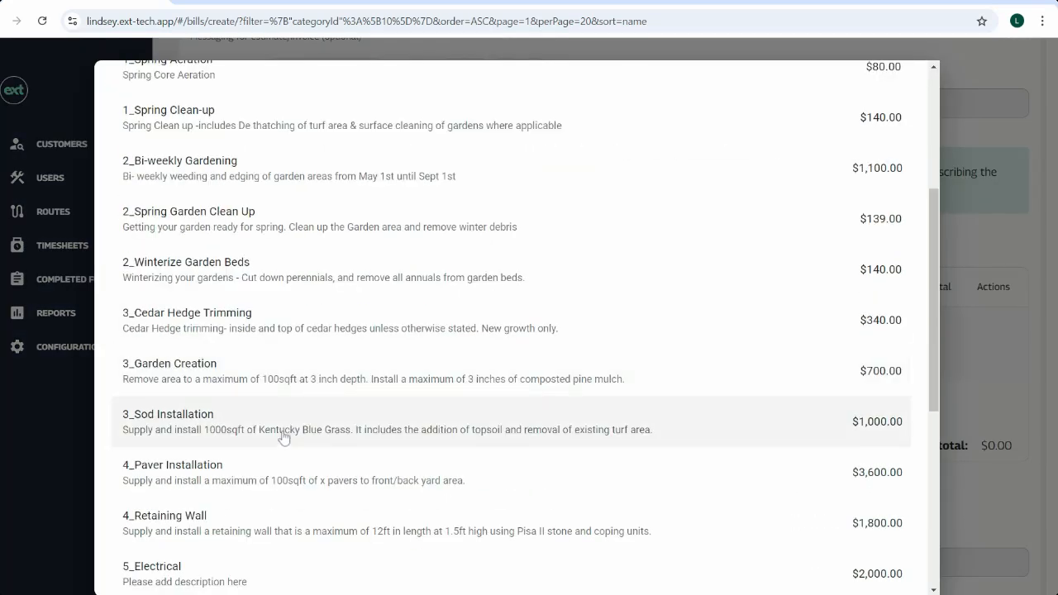
left_click(284, 437)
scroll(819, 380, "up", 5)
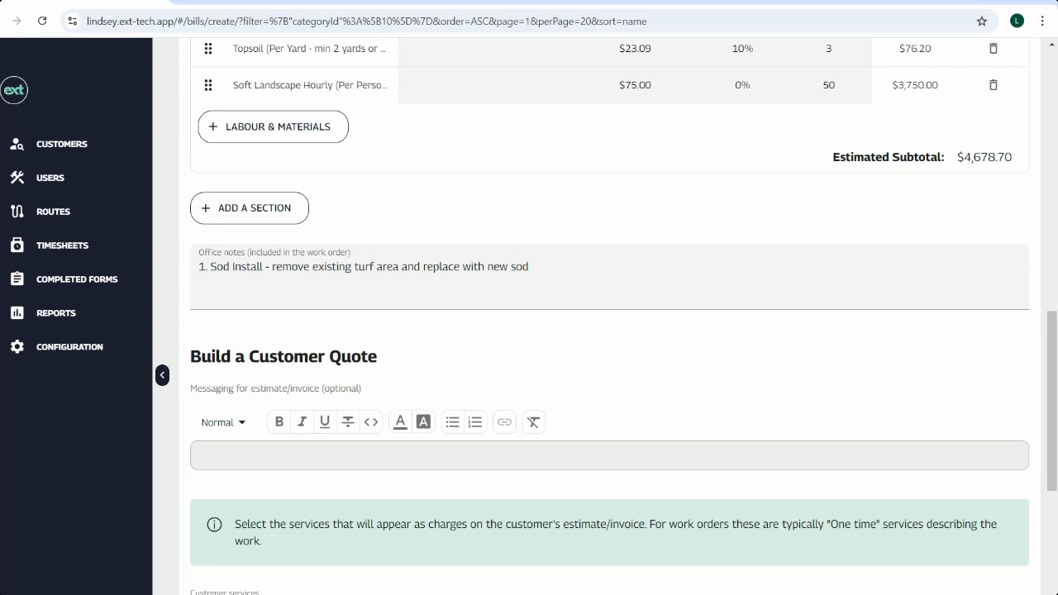
scroll(964, 193, "down", 5)
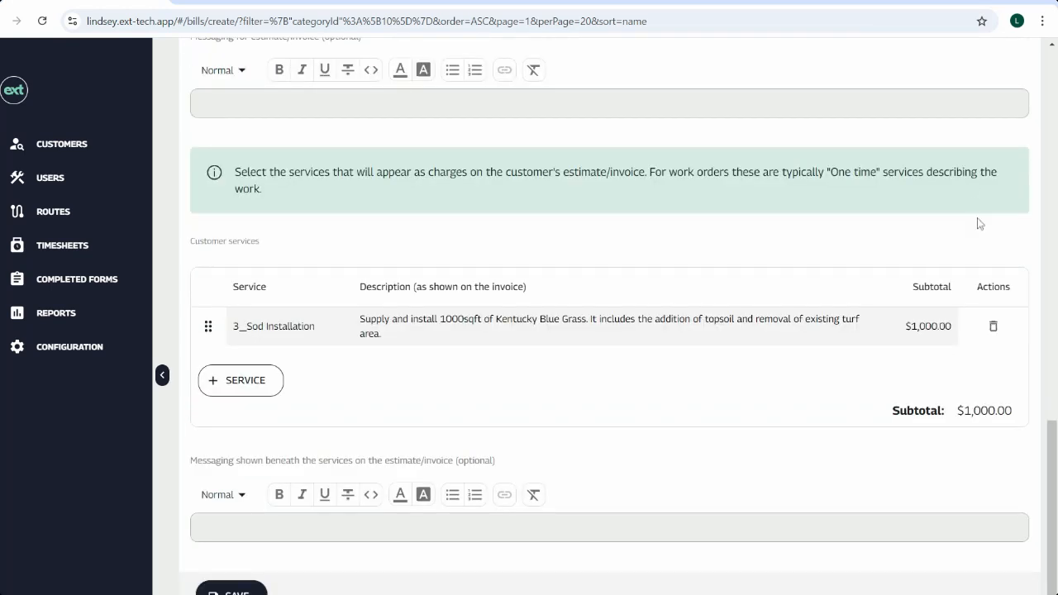
Step: Set the 3_Sod Installation service subtotal to 4,750
left_click(925, 326)
left_click_drag(925, 326, 889, 329)
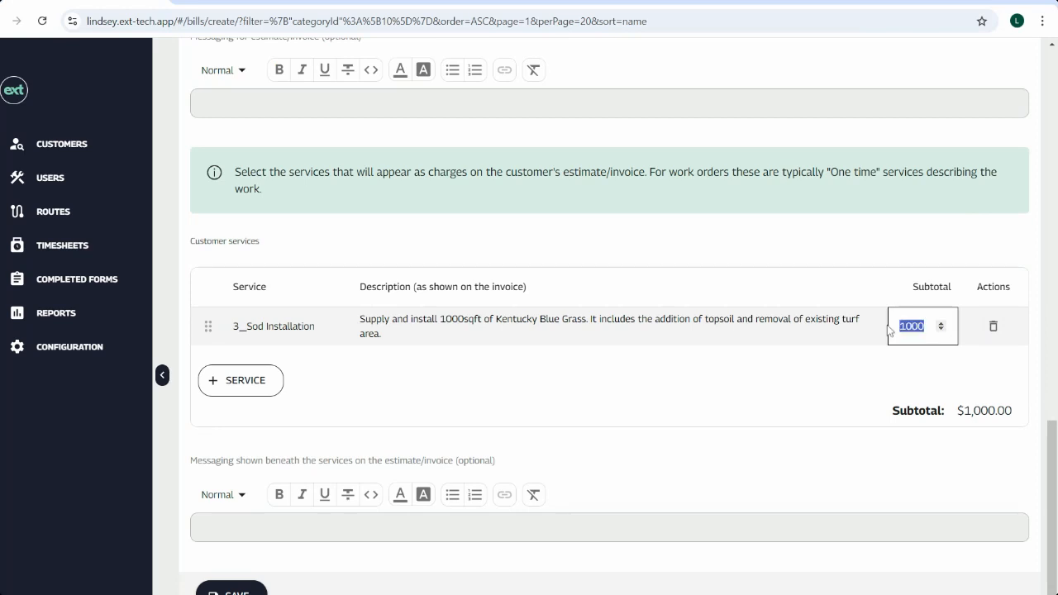
type("4")
type("0")
left_click(846, 447)
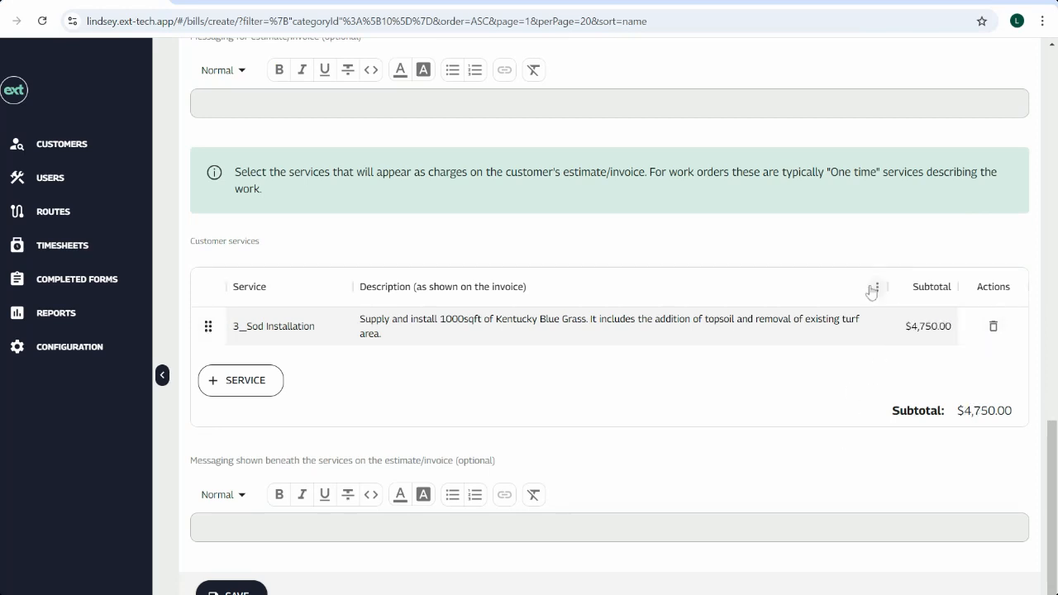
Step: Save the estimate with its work order
scroll(870, 290, "up", 5)
scroll(871, 292, "up", 10)
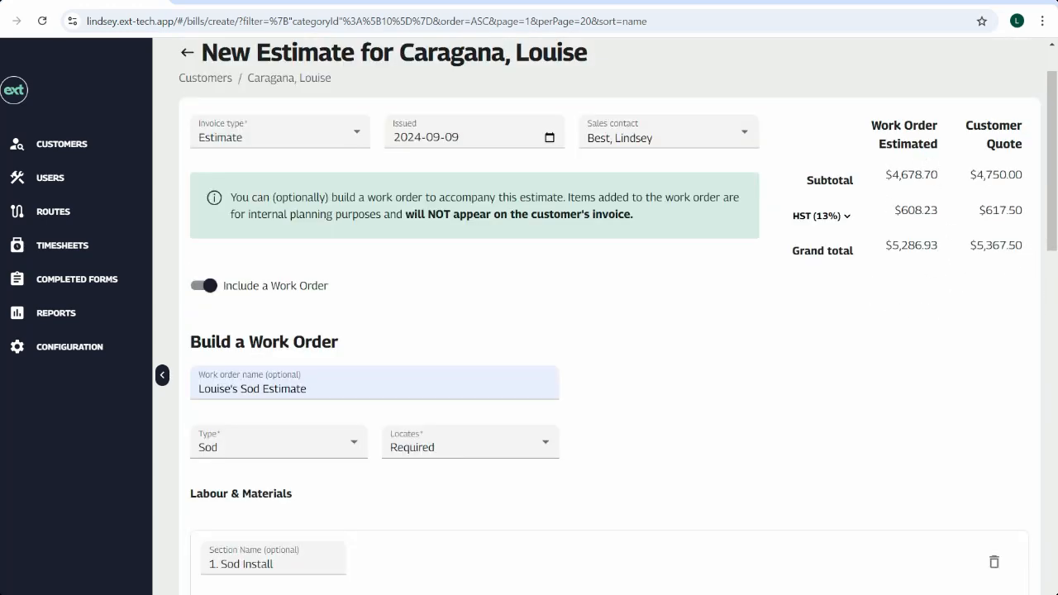
scroll(819, 299, "down", 11)
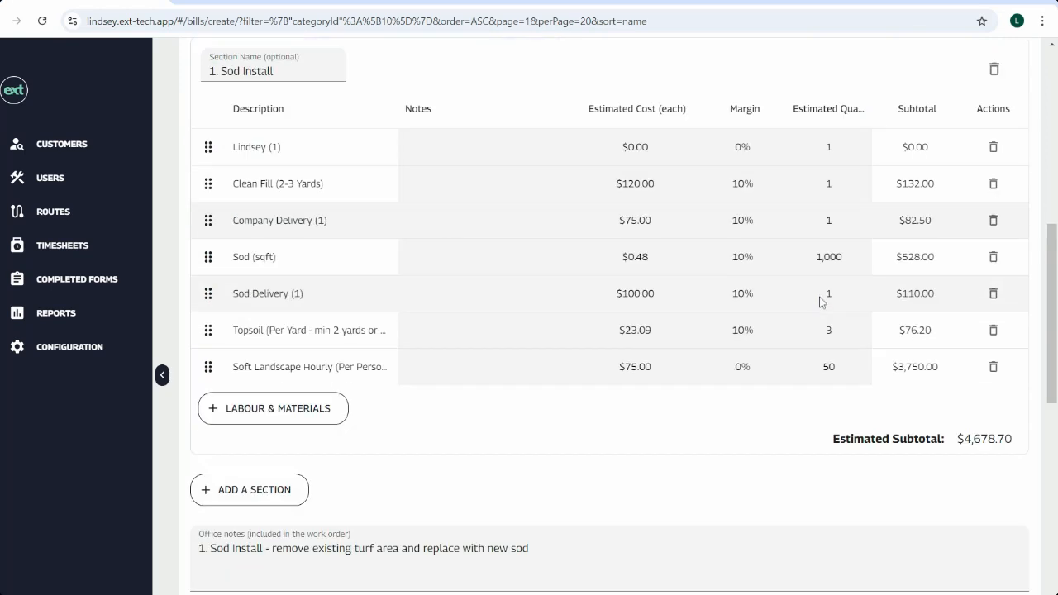
scroll(818, 303, "down", 5)
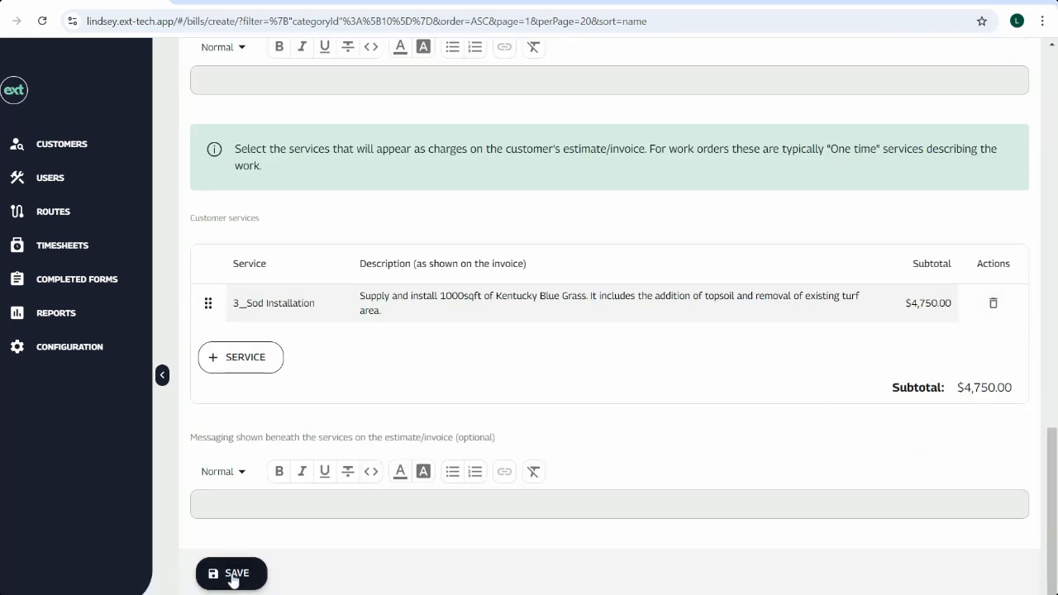
left_click(232, 576)
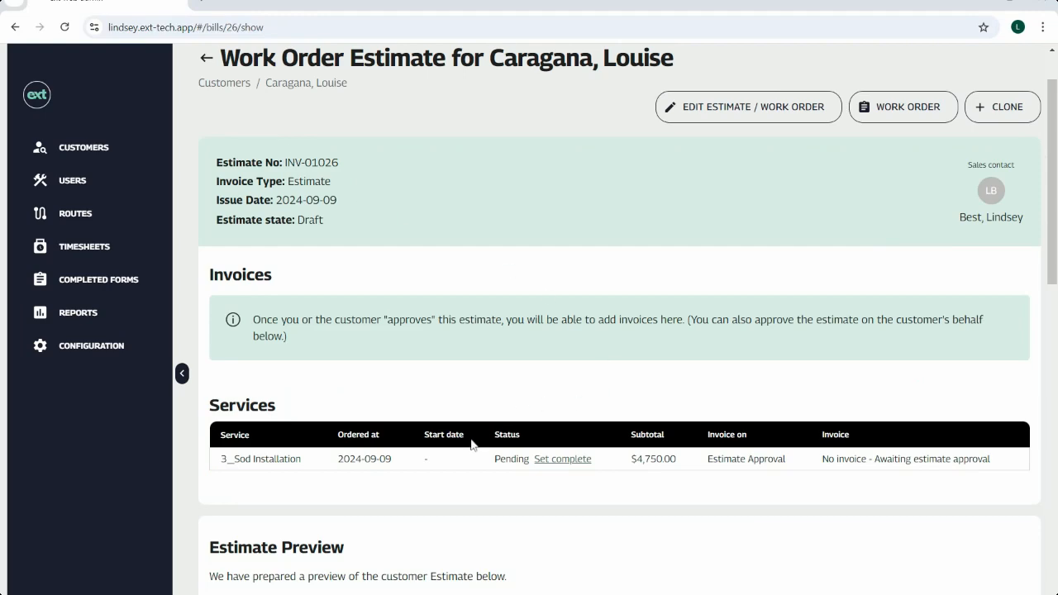
Step: Review the saved estimate's services and customer estimate preview
scroll(545, 423, "down", 4)
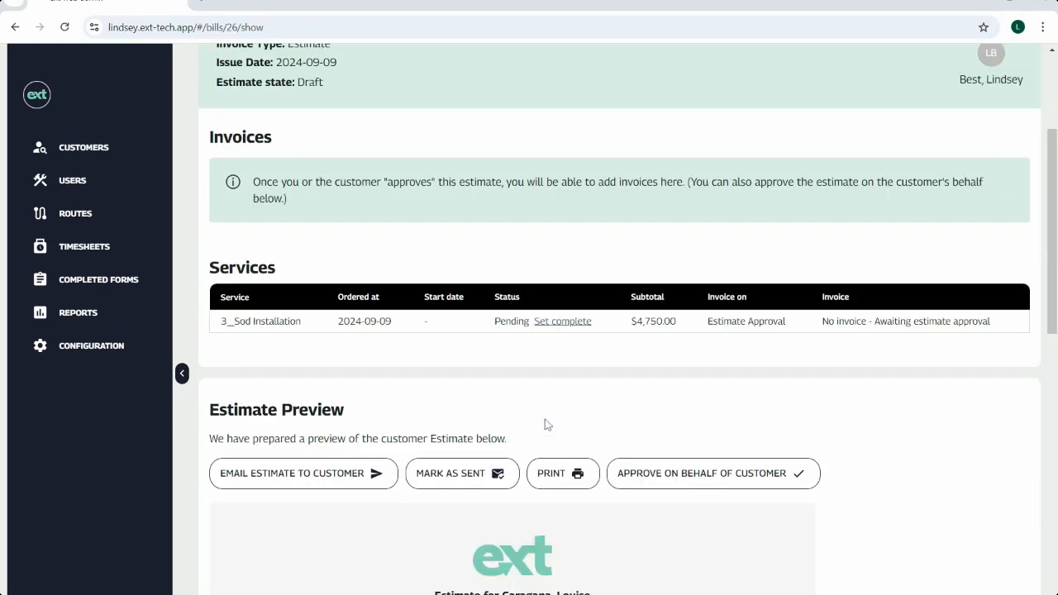
scroll(545, 424, "down", 5)
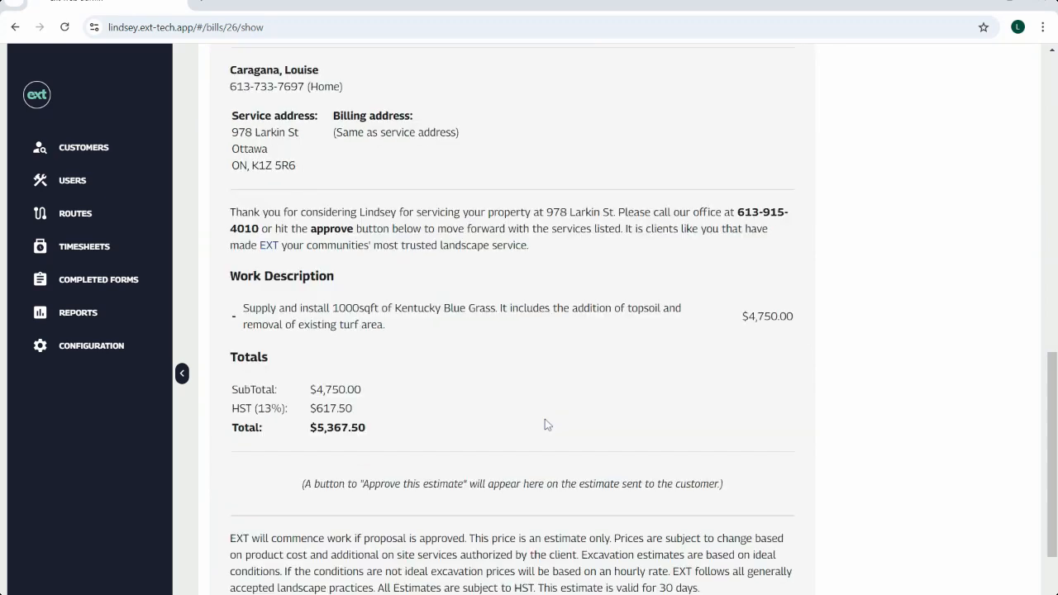
scroll(845, 345, "up", 3)
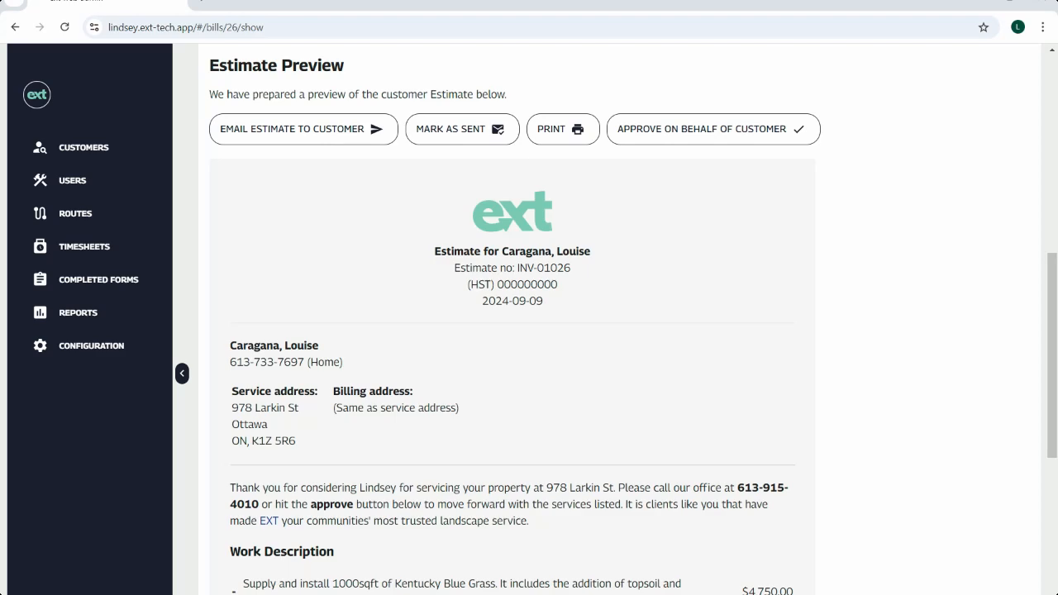
scroll(851, 348, "up", 7)
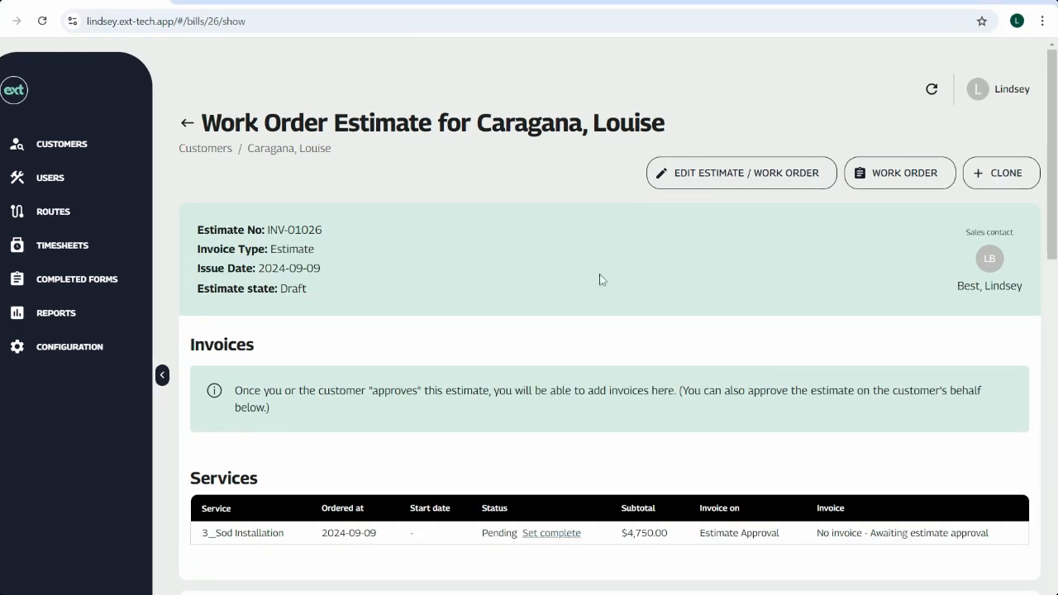
Step: Open the customer's page and review the listed estimates, services and work orders
left_click(305, 154)
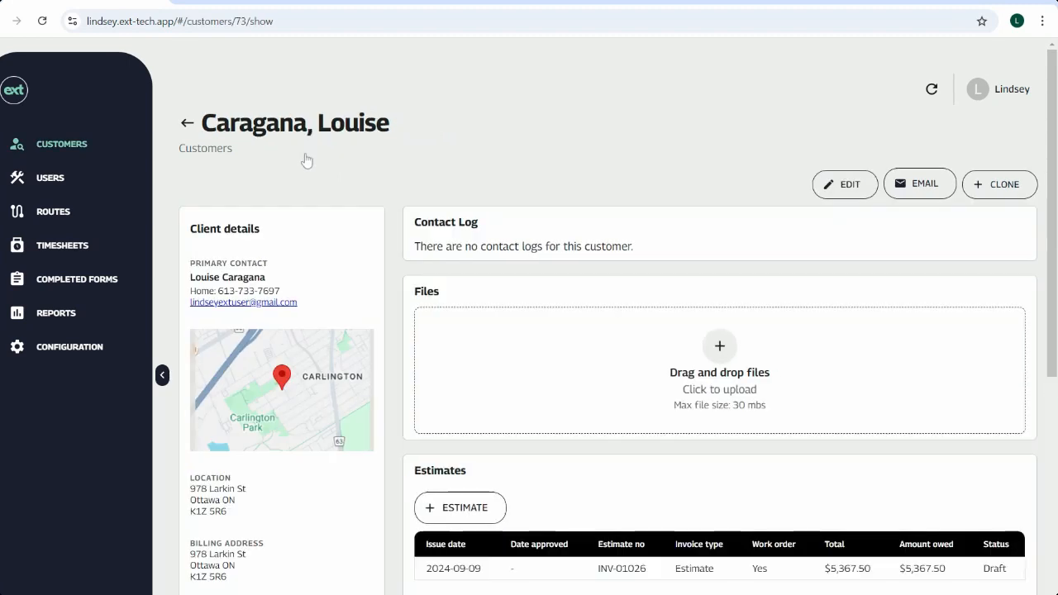
scroll(818, 375, "down", 2)
scroll(840, 378, "down", 1)
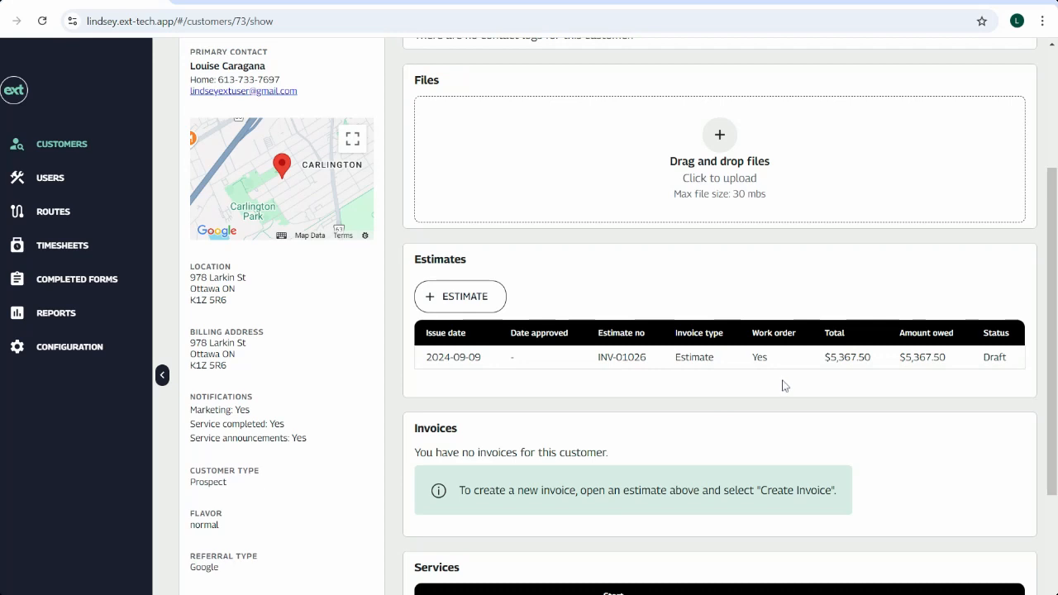
scroll(782, 385, "down", 3)
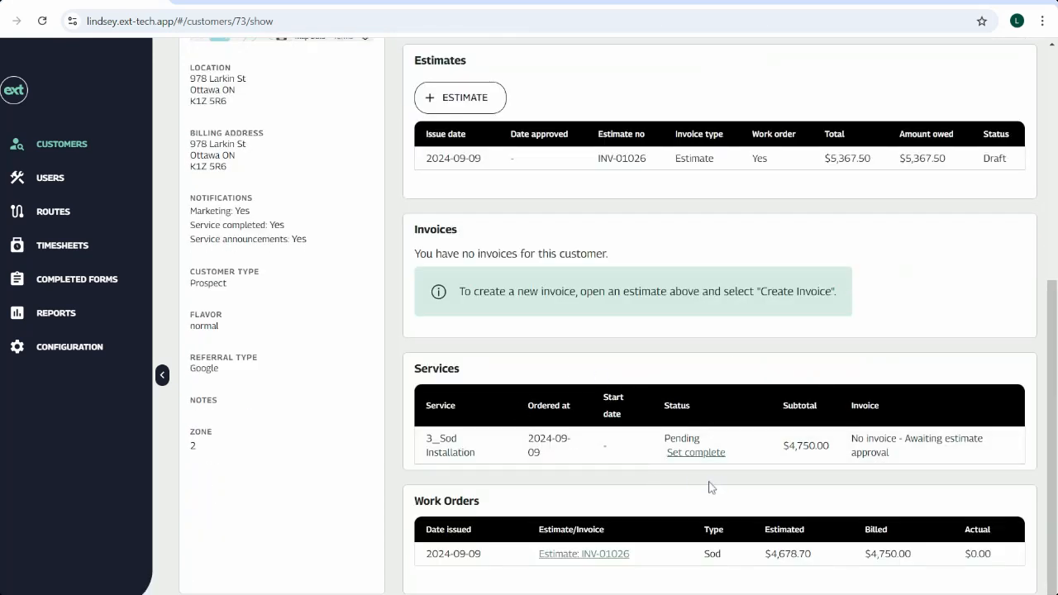